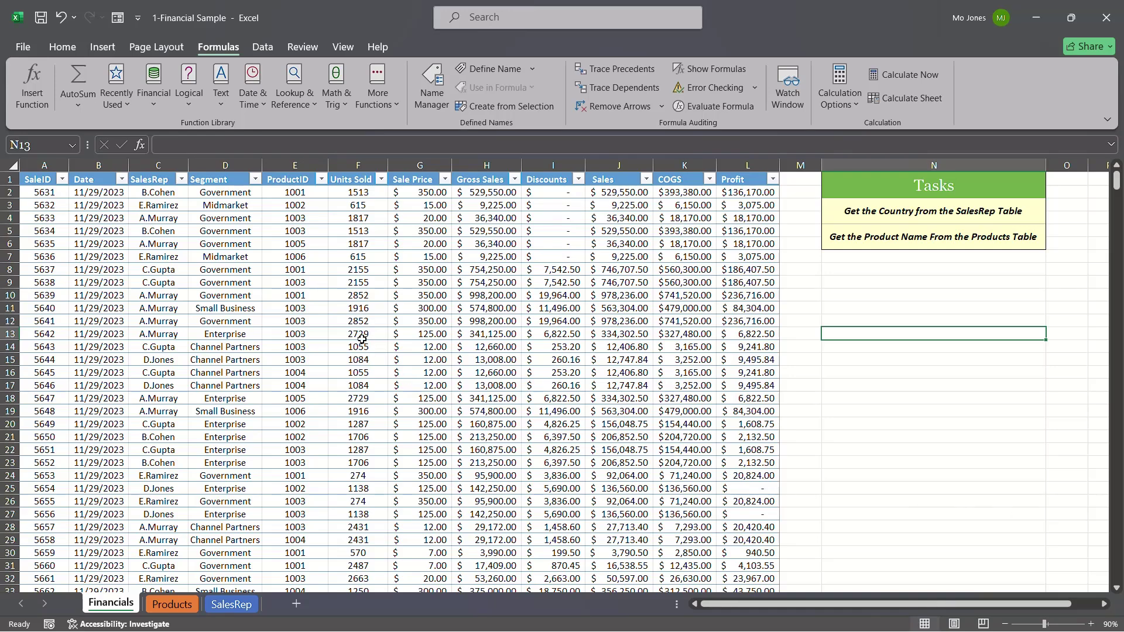
Examine the Financials table columns, the Products and SalesRep lookup tables, and the task about getting the country.
click(42, 165)
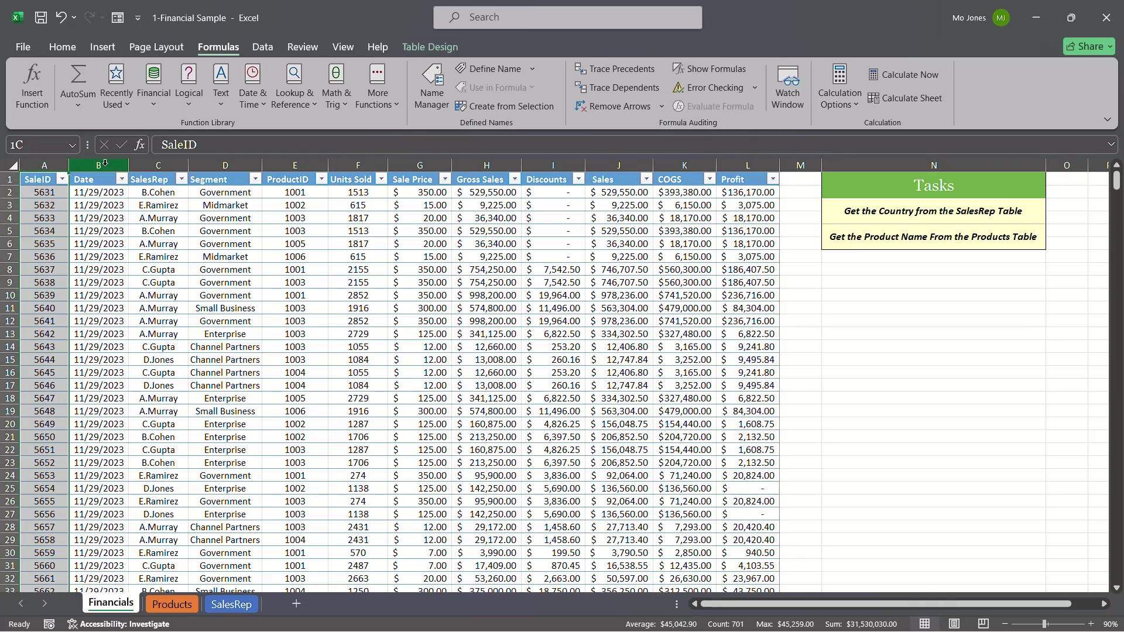
click(106, 165)
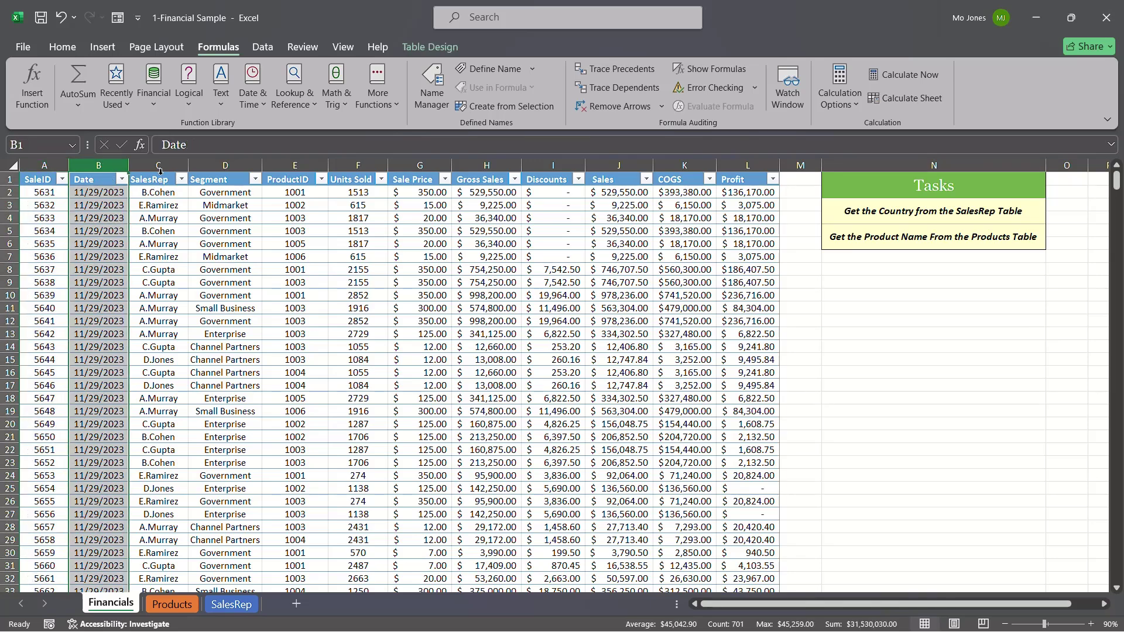
click(159, 167)
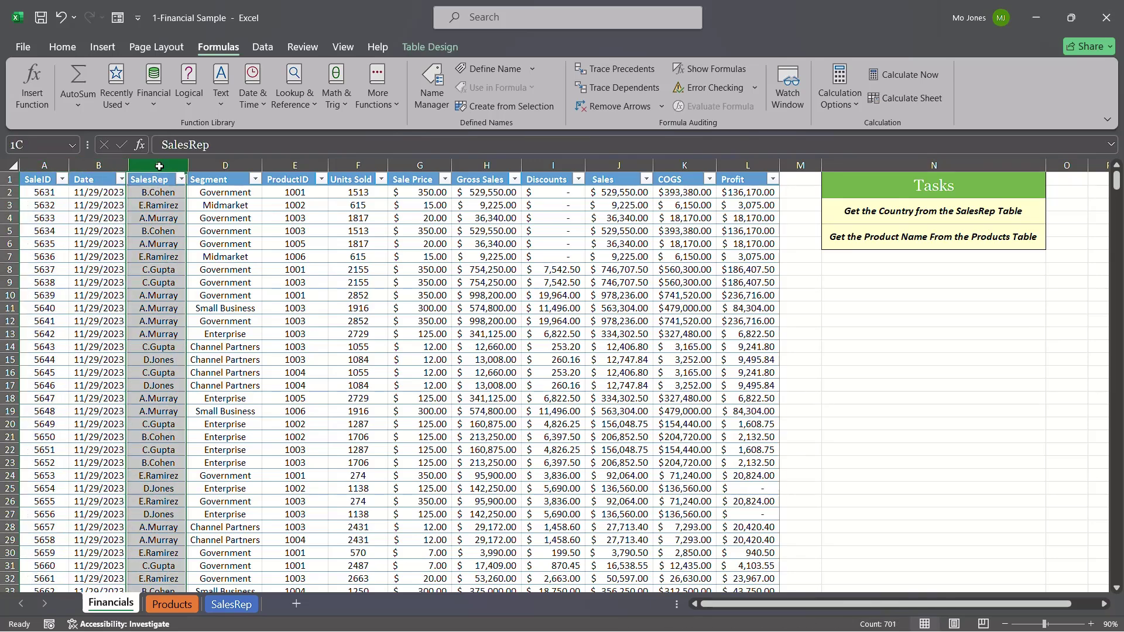
click(228, 164)
click(289, 164)
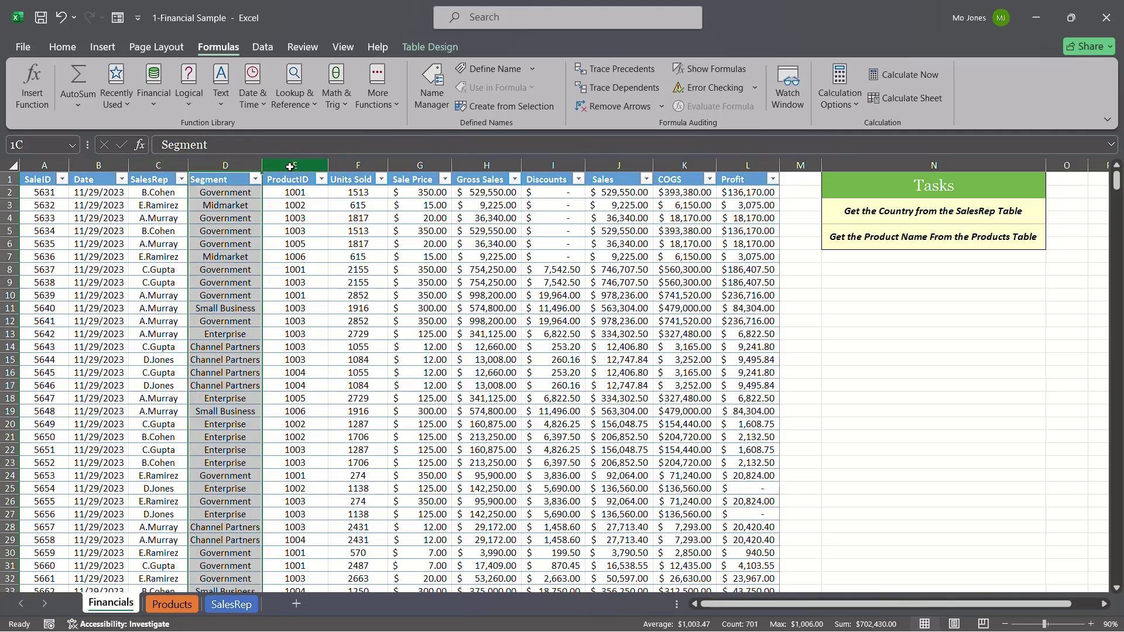
click(745, 165)
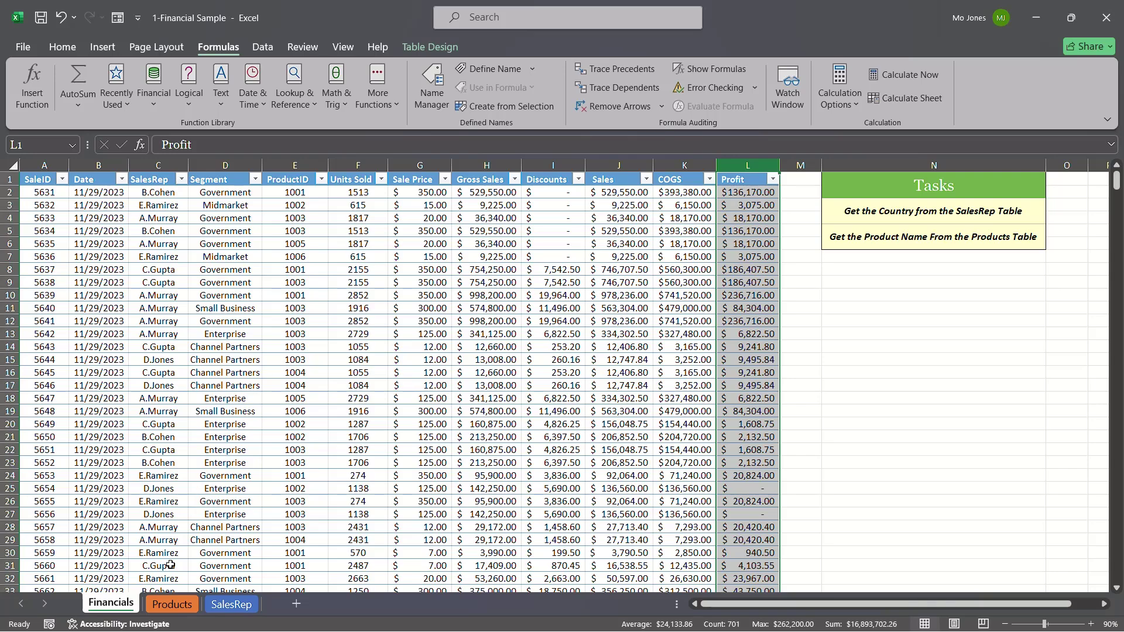
click(174, 604)
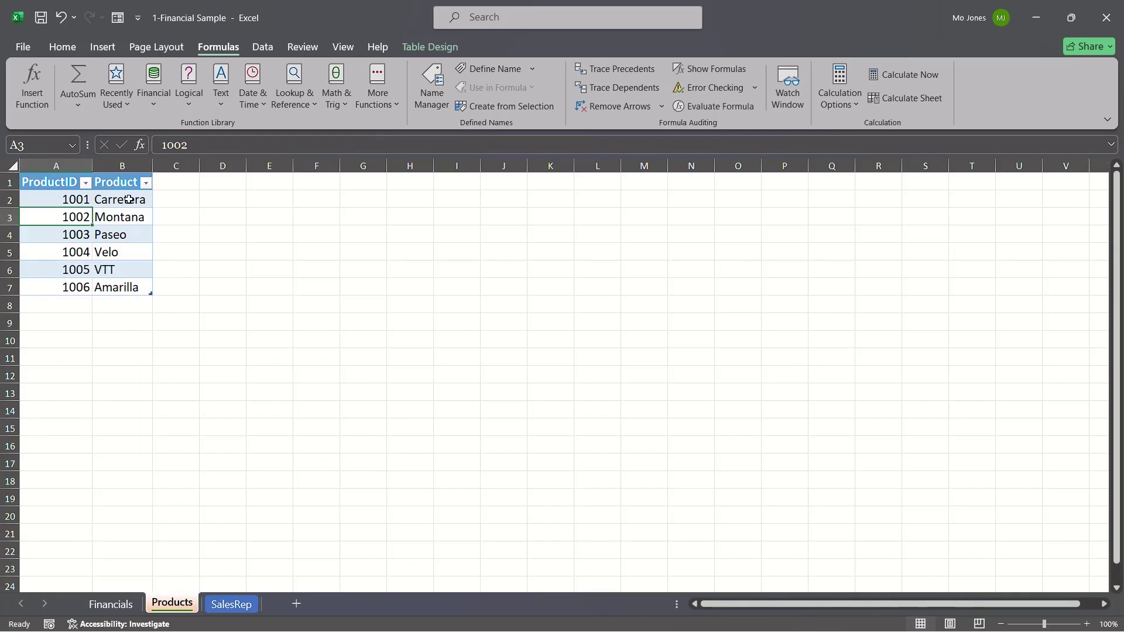
click(239, 603)
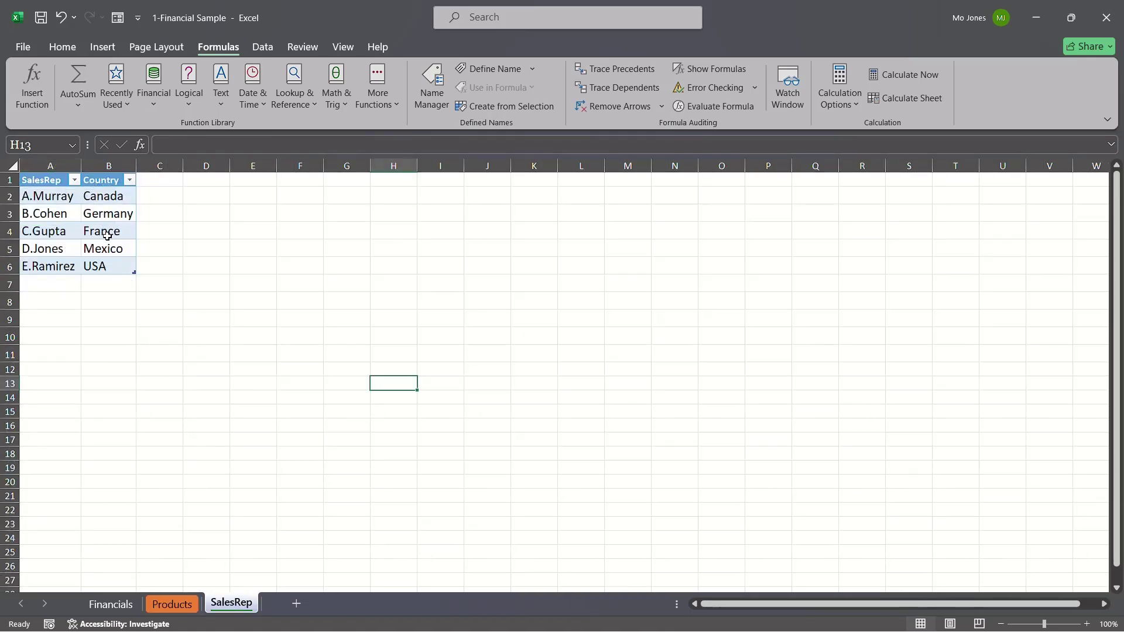
click(111, 606)
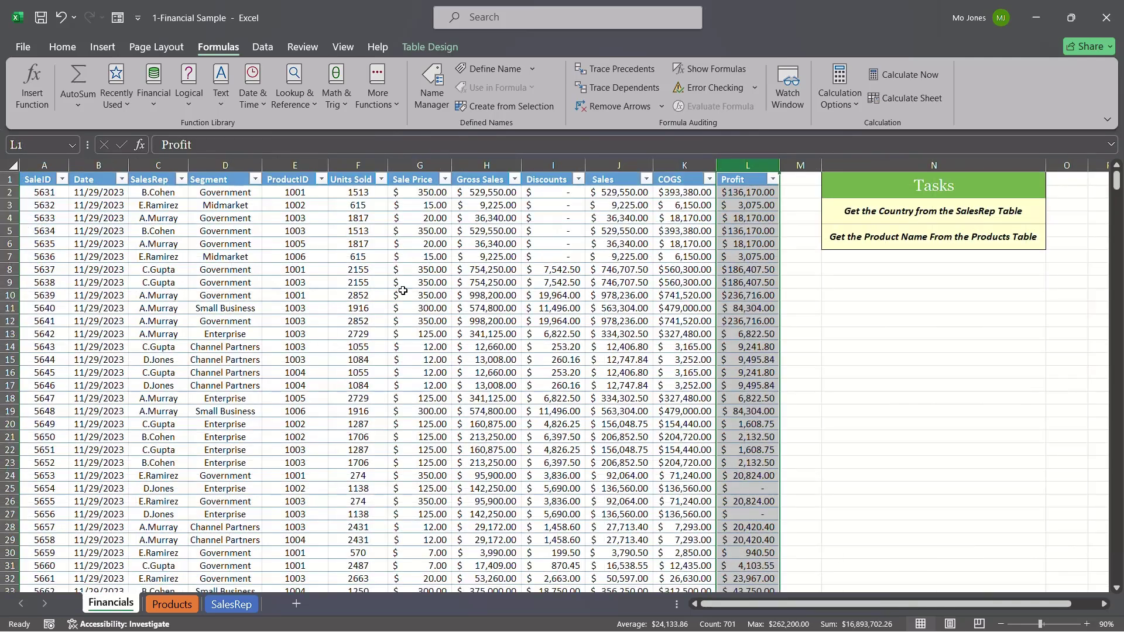
click(418, 256)
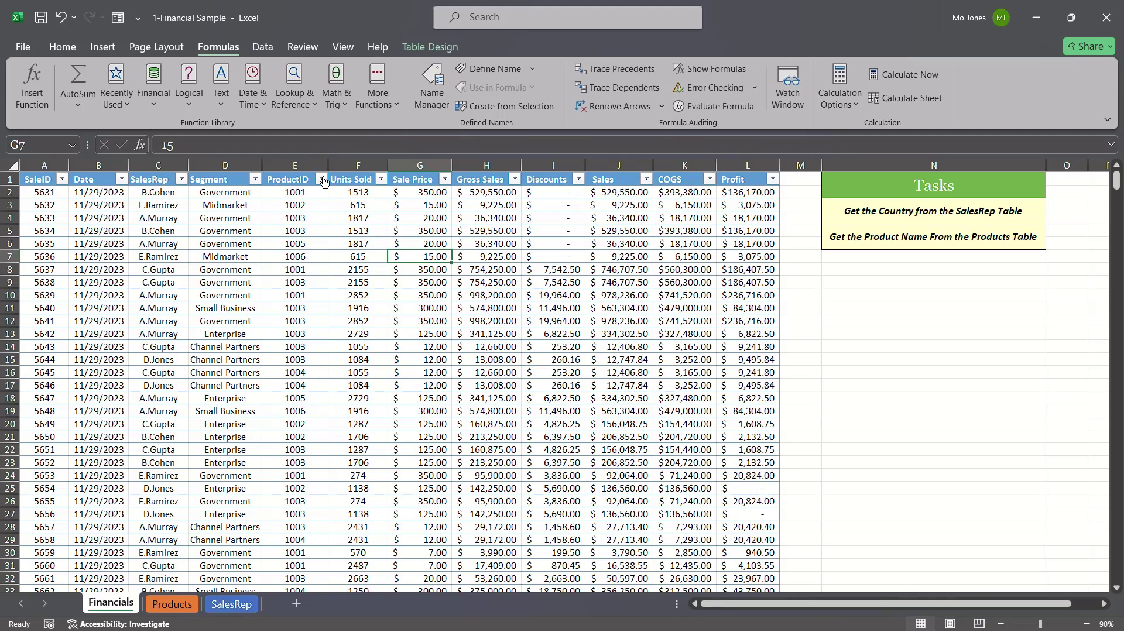
click(296, 166)
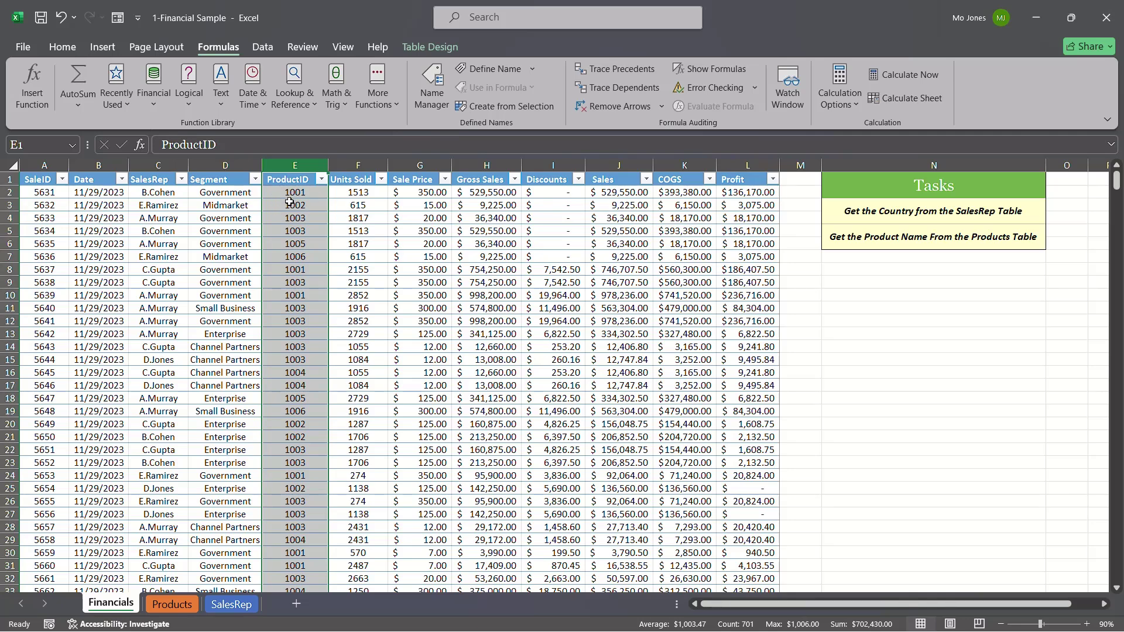
click(221, 166)
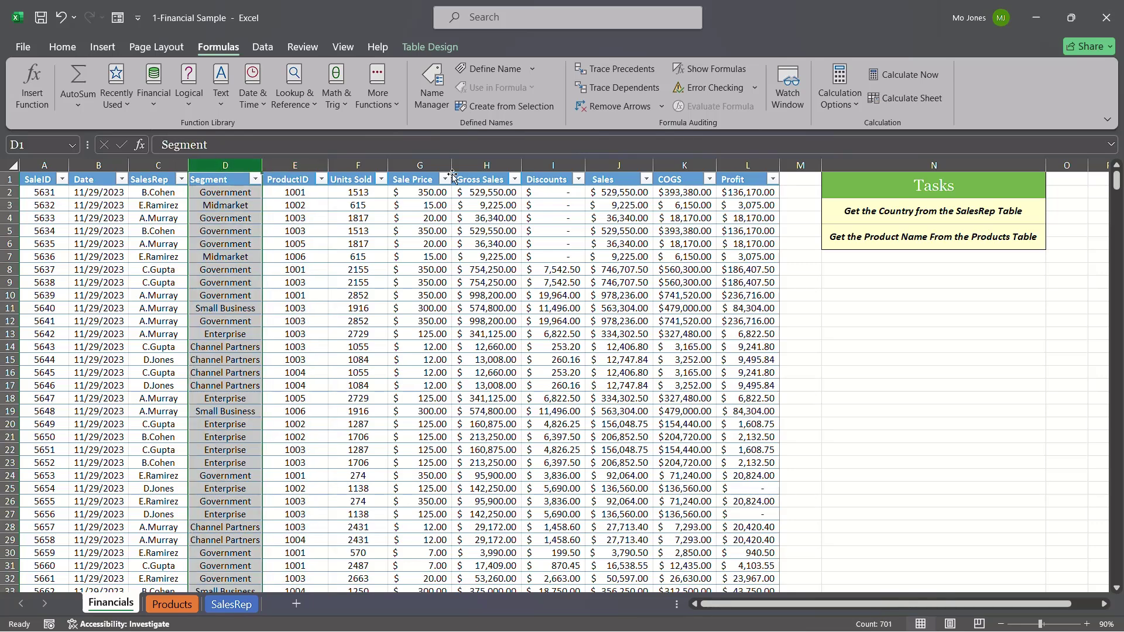
click(909, 213)
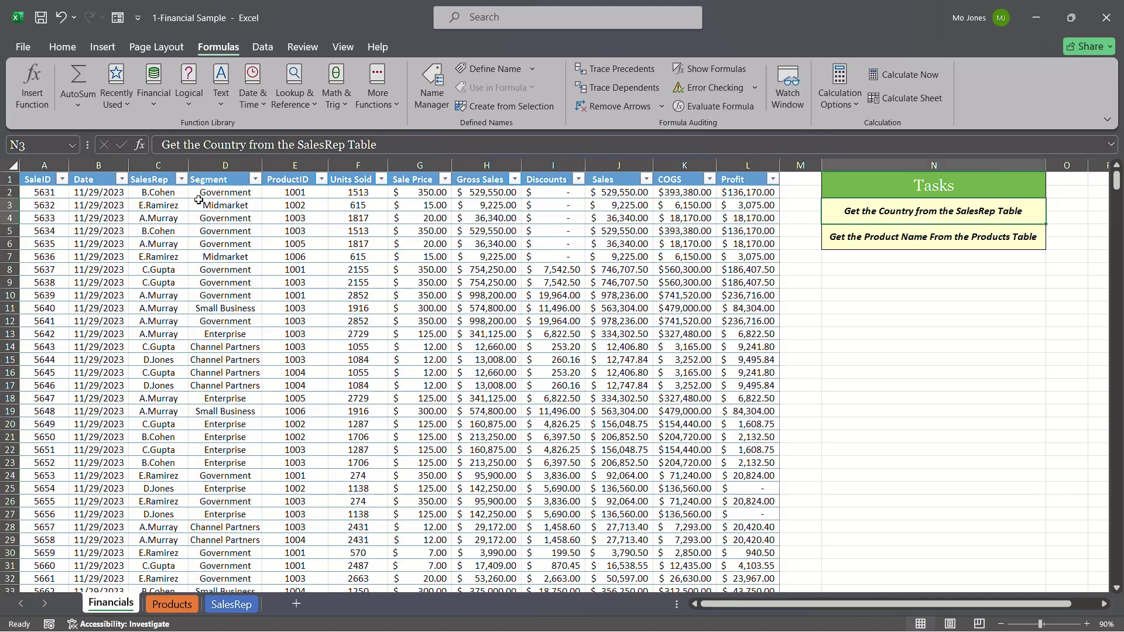
Insert a column before Segment in the Financials table and name its header Country.
click(224, 165)
right_click(224, 165)
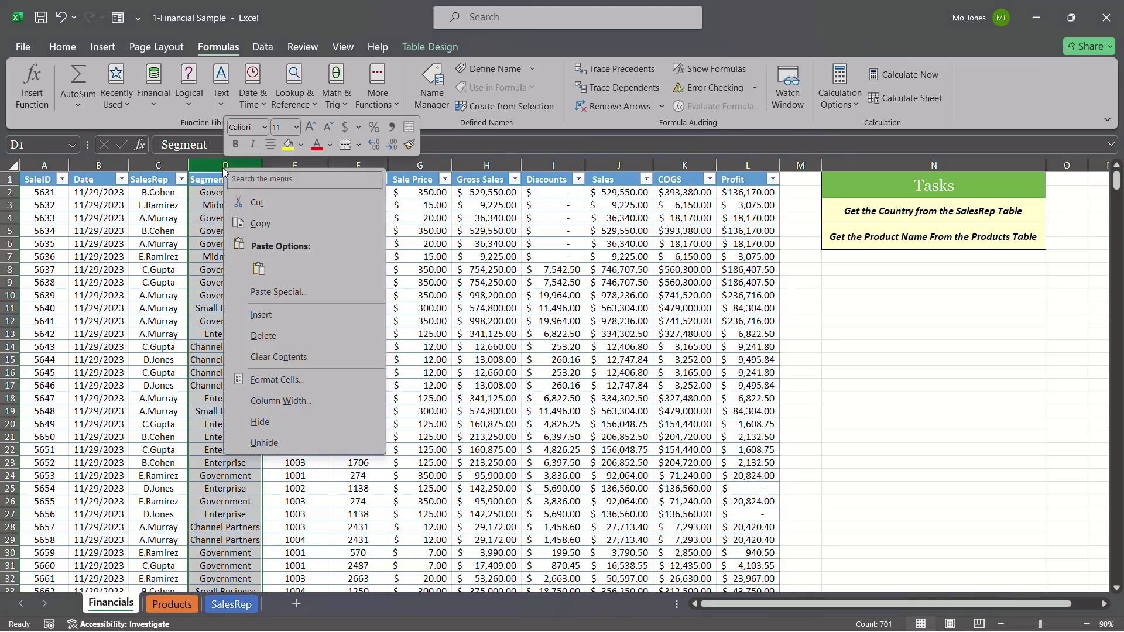
click(279, 317)
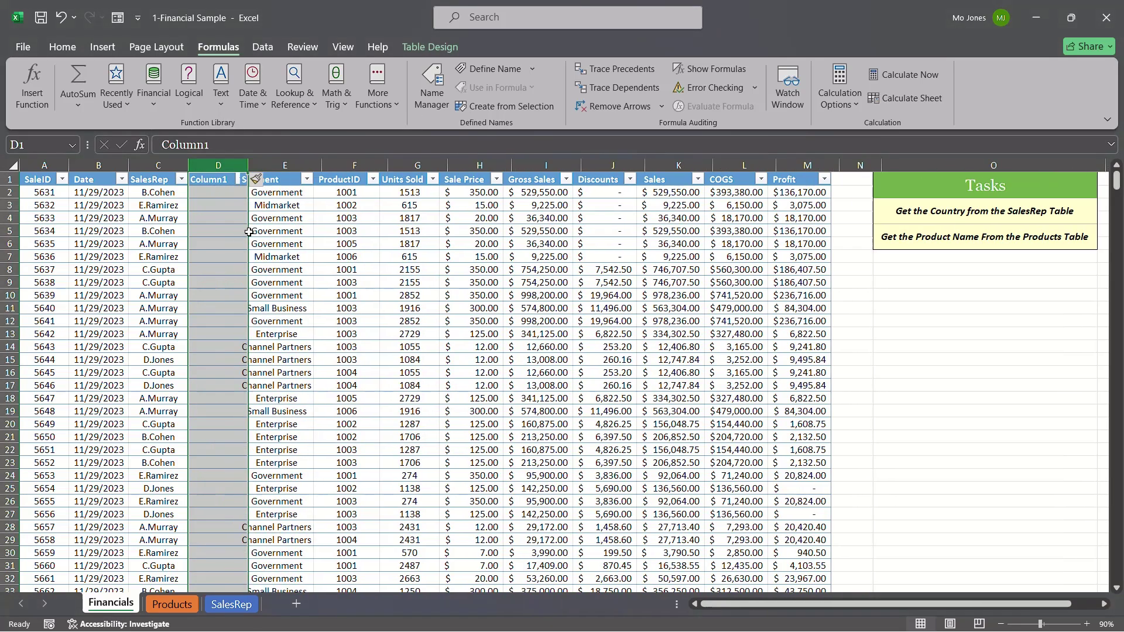
double_click(217, 178)
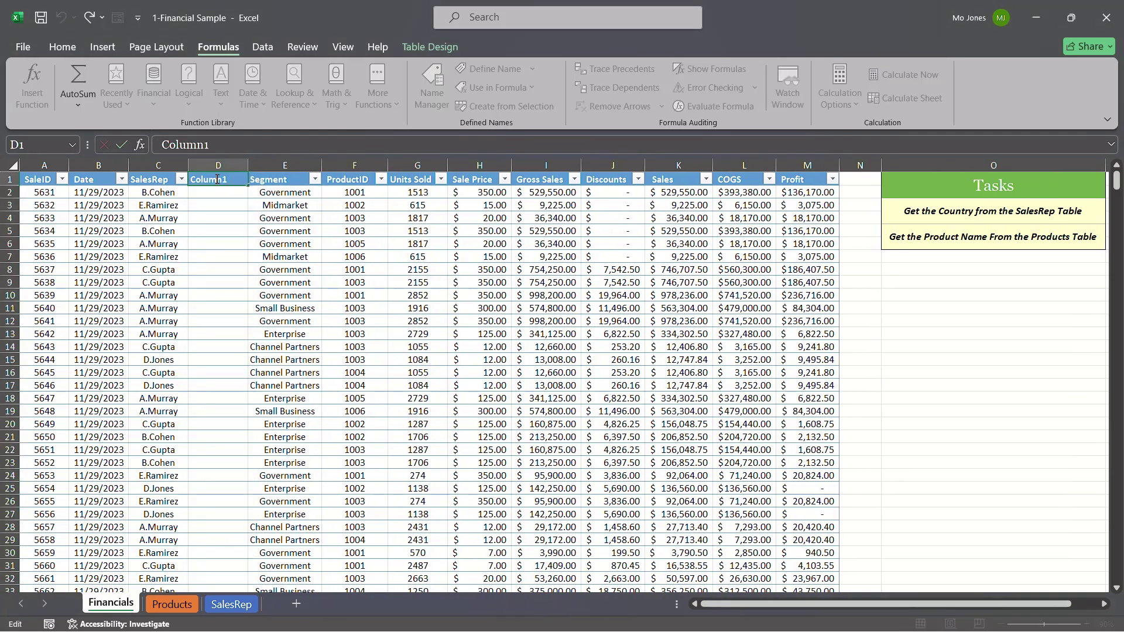
text(C)
key(BackSpace)
key(BackSpace)
key(BackSpace)
key(BackSpace)
key(BackSpace)
key(BackSpace)
text(Count)
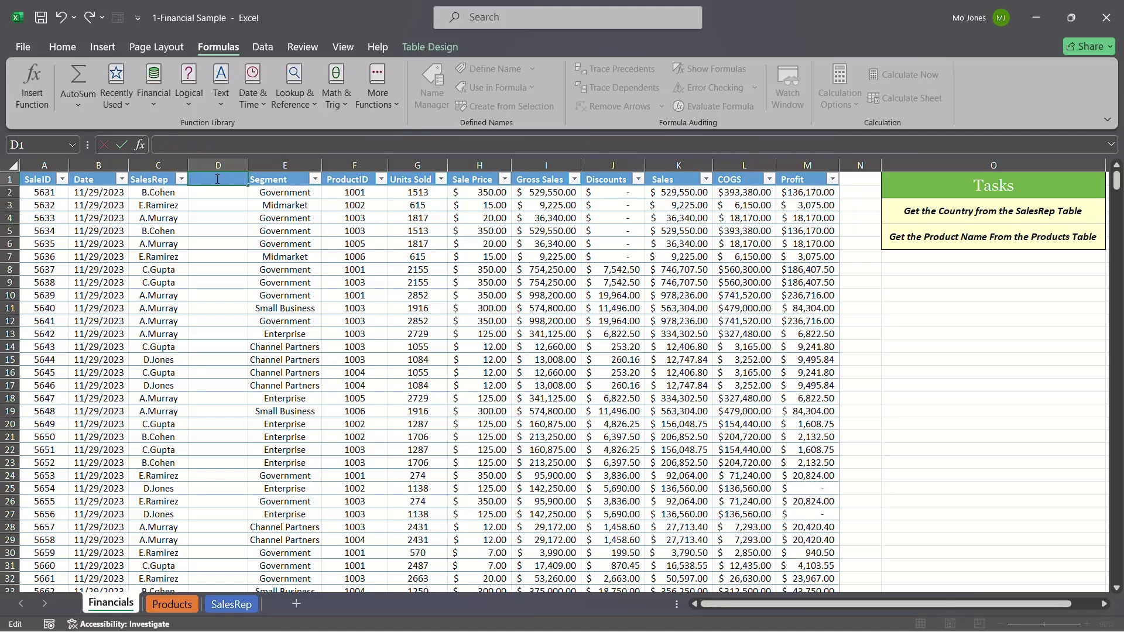
text(ry)
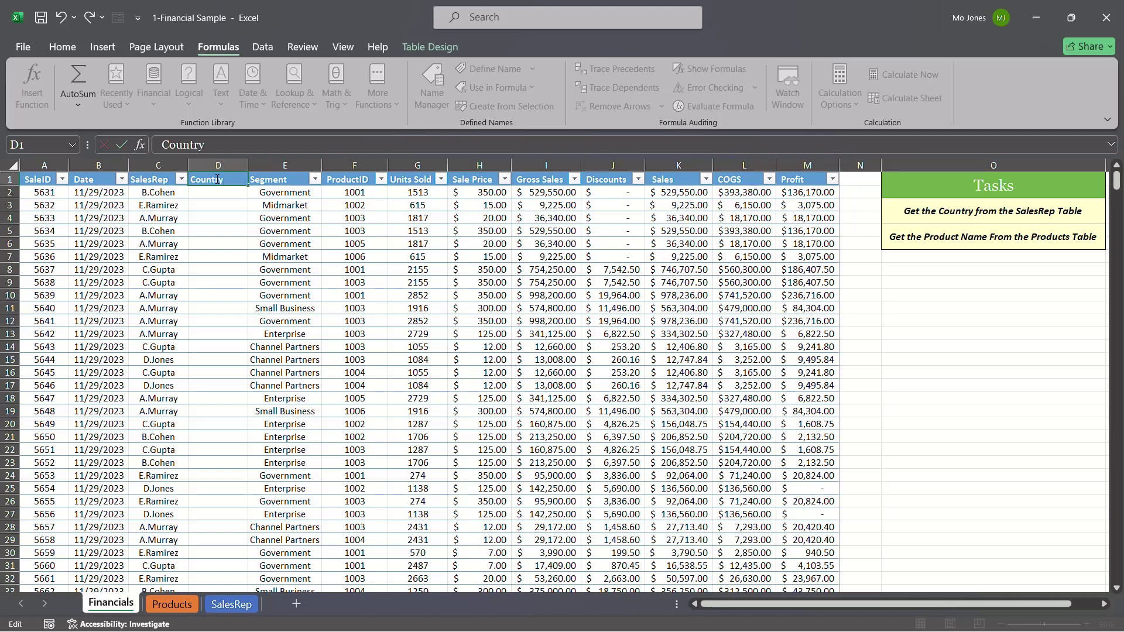
click(435, 227)
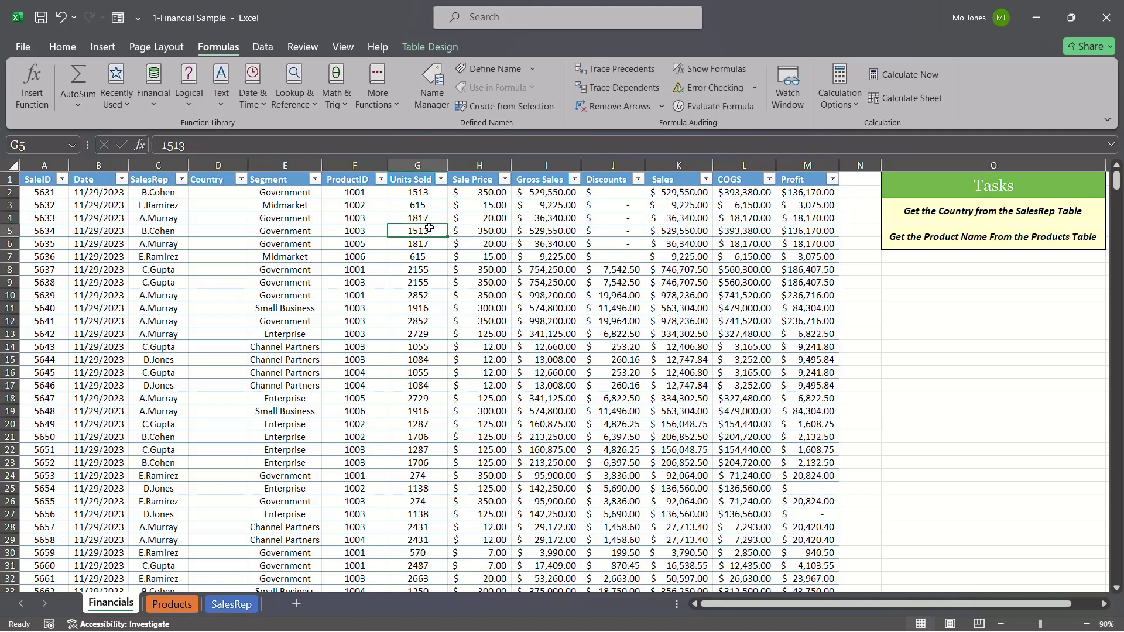
Insert a column before Units Sold in the Financials table and name its header Product.
click(408, 168)
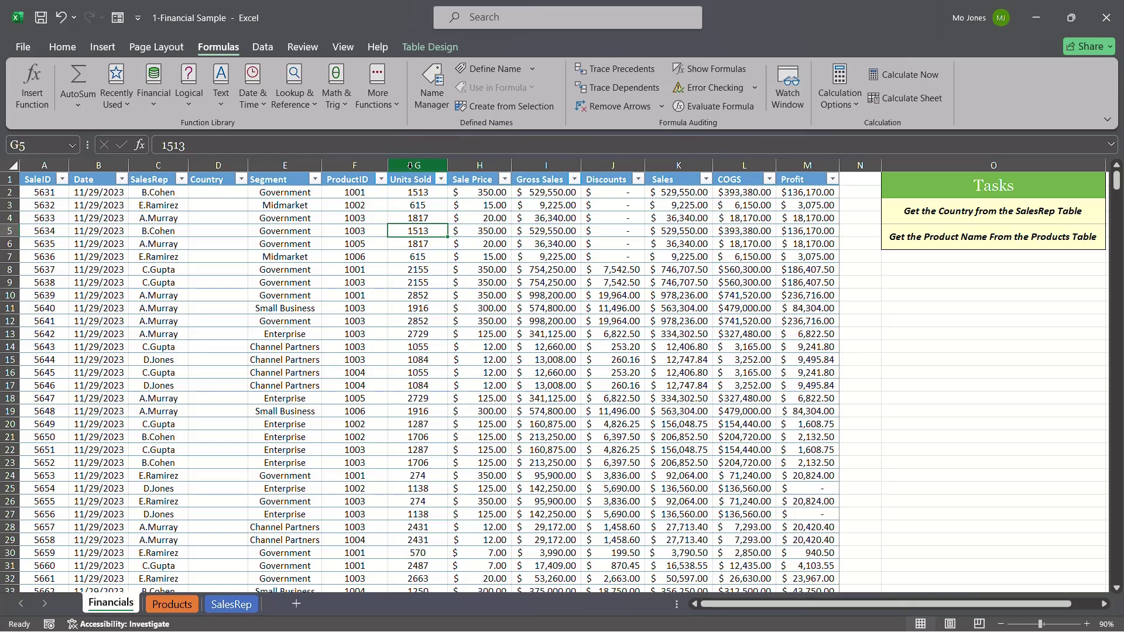
right_click(413, 164)
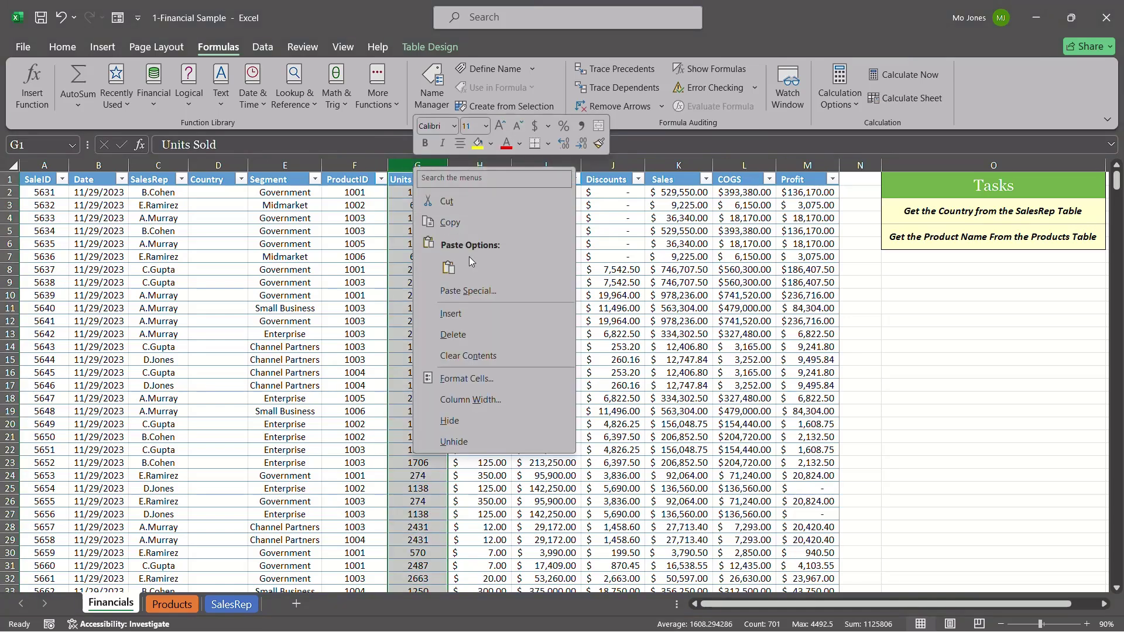
click(450, 315)
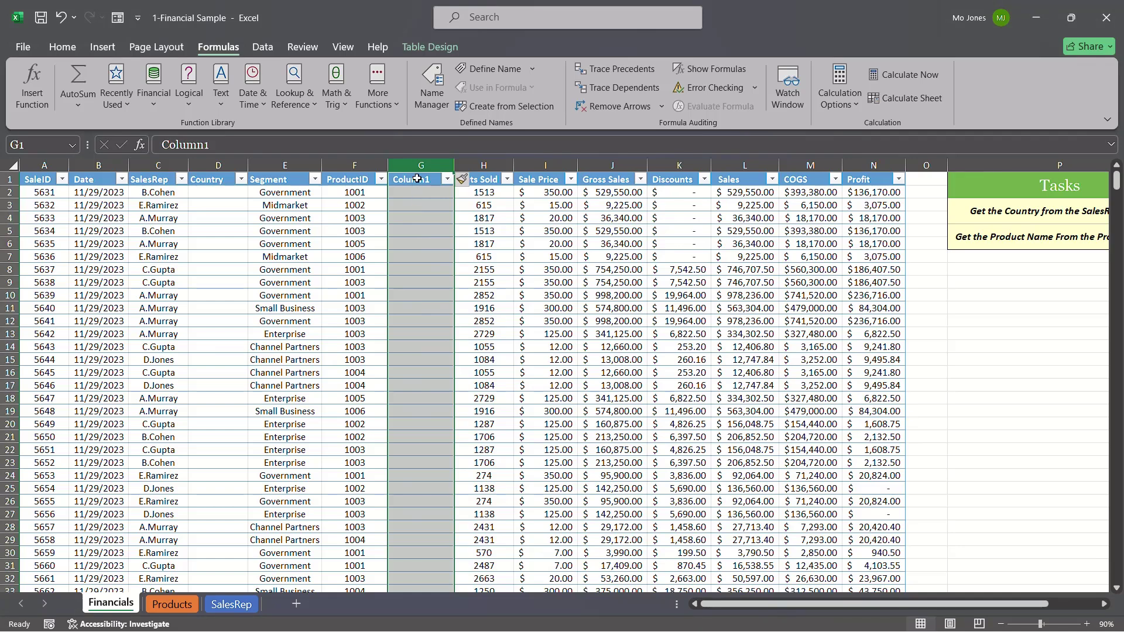
double_click(418, 179)
double_click(429, 179)
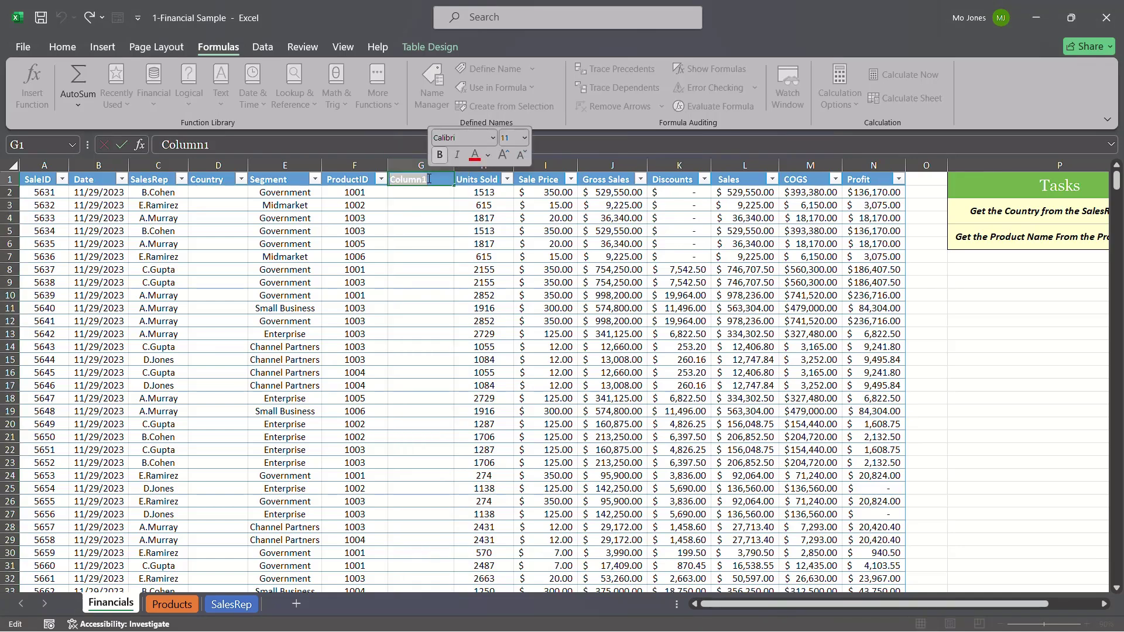
text(Pro)
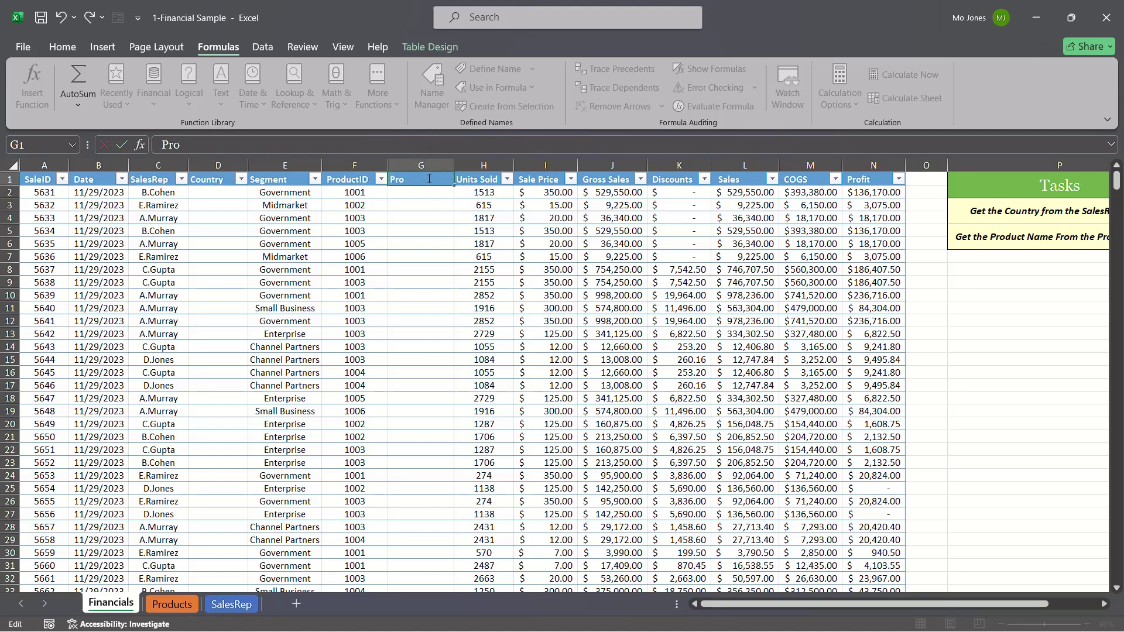
text(duct)
click(446, 230)
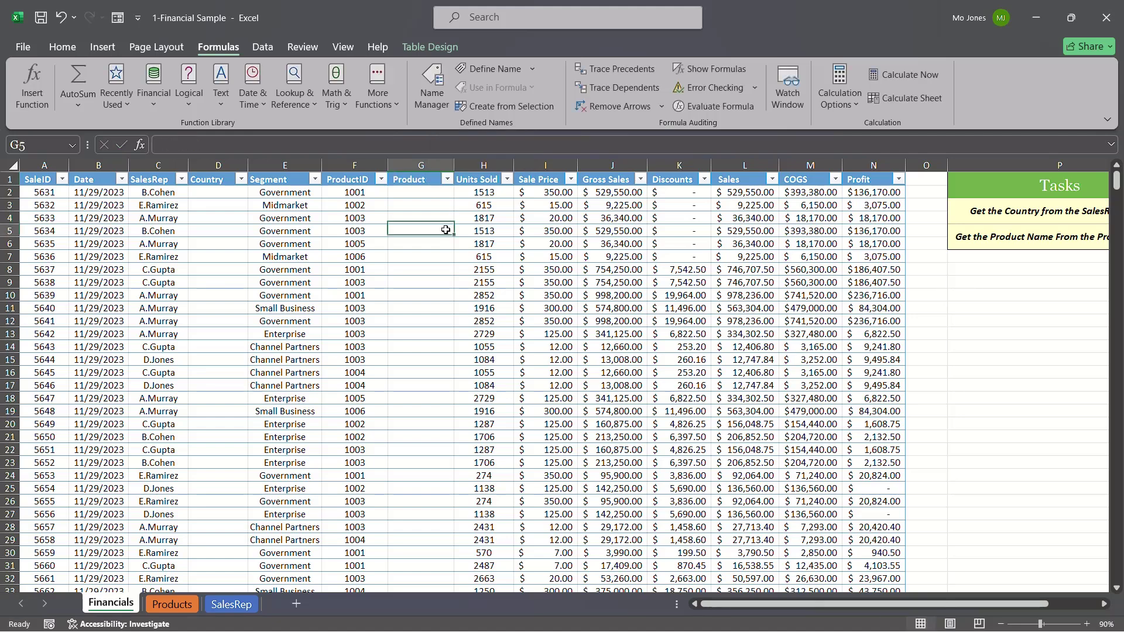
Review the empty Country and Product columns and compare the SalesRep sheet's table with the SalesRep value in the first Financials row.
click(239, 175)
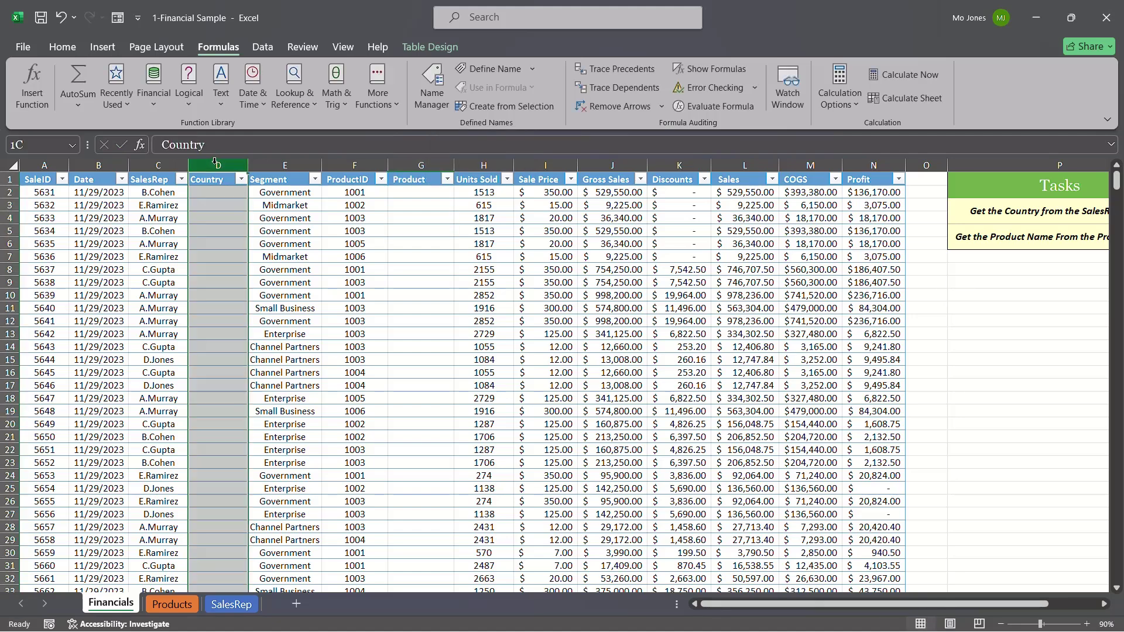
ctrl+click(421, 166)
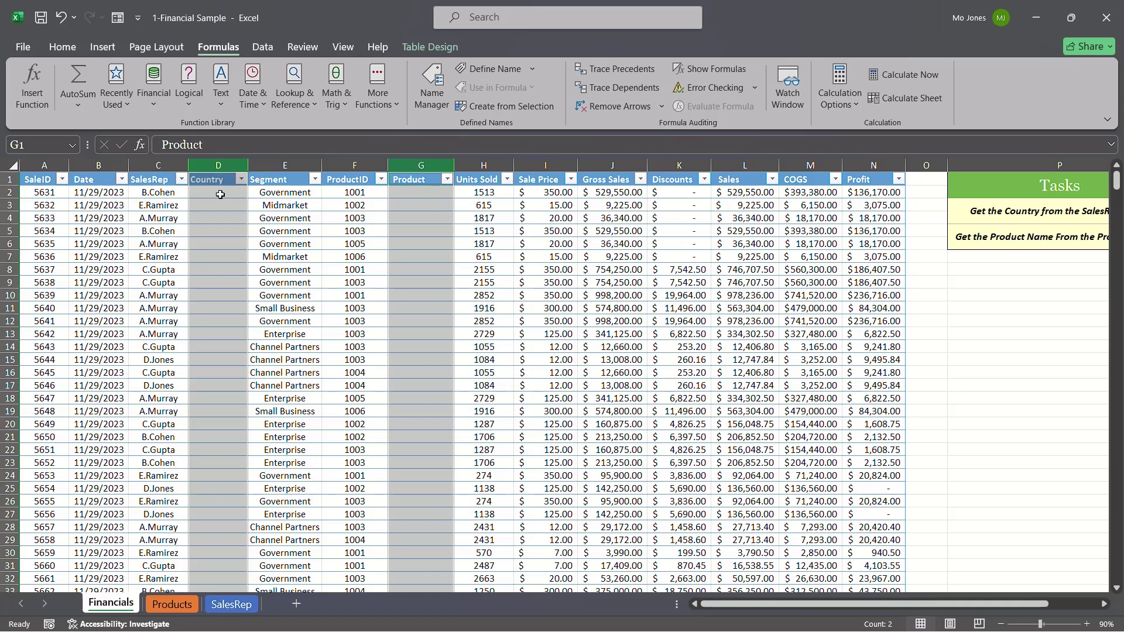
click(307, 311)
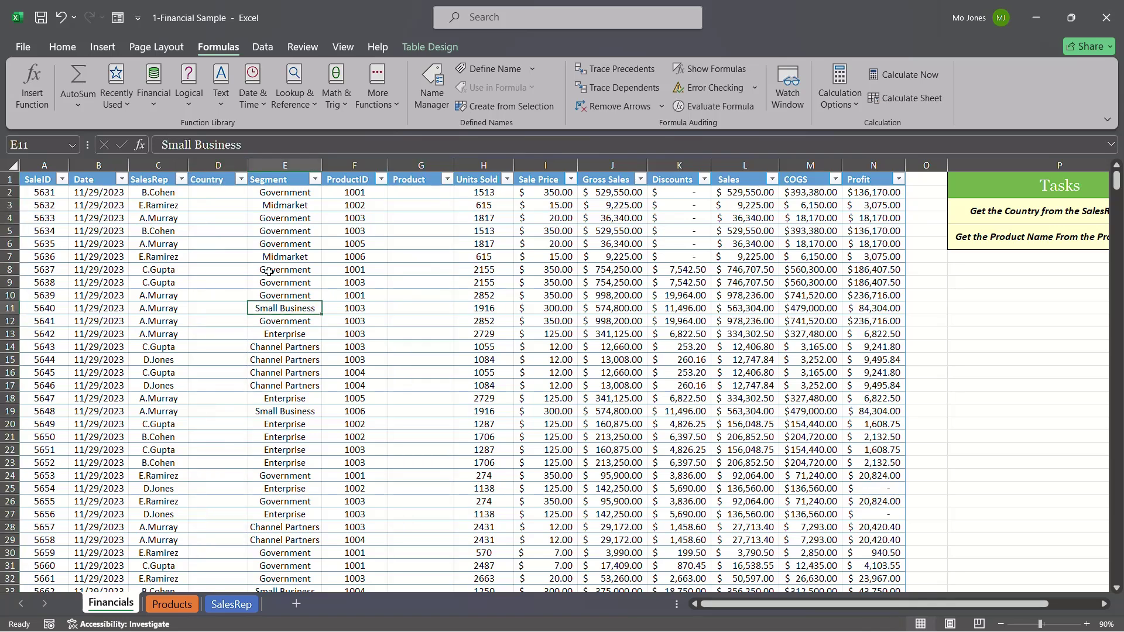
click(232, 607)
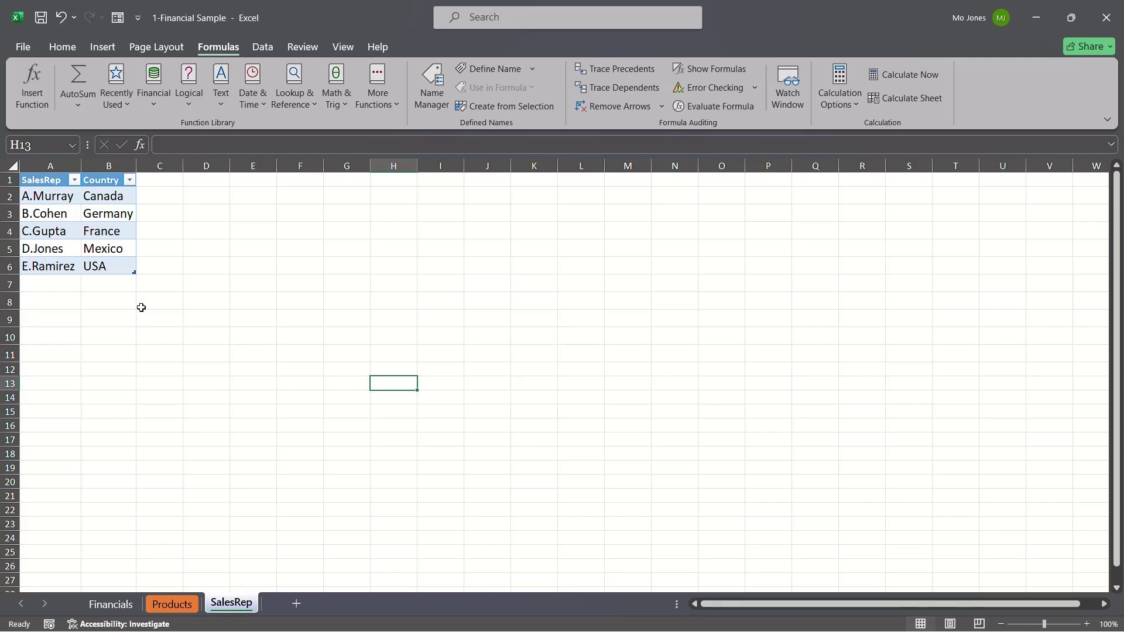
click(111, 605)
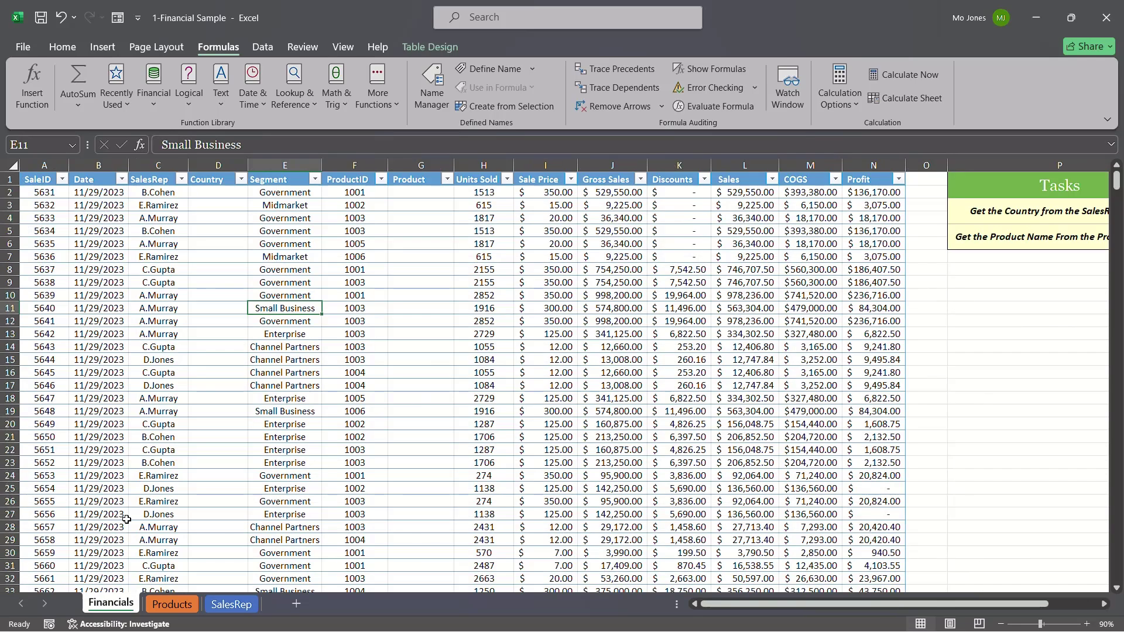
click(218, 193)
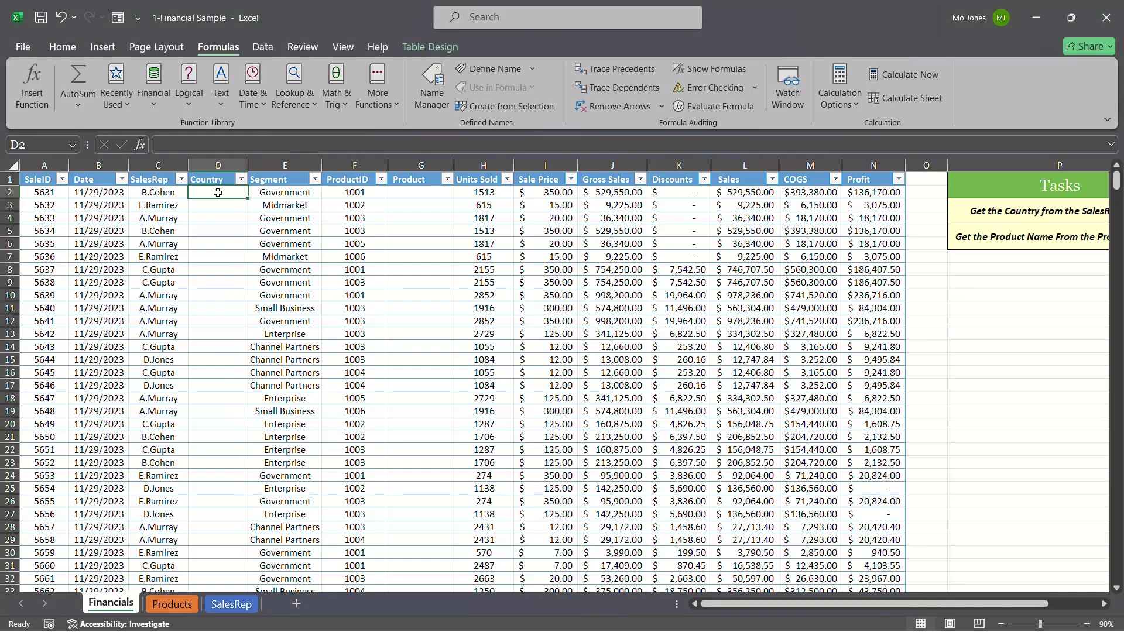
click(164, 192)
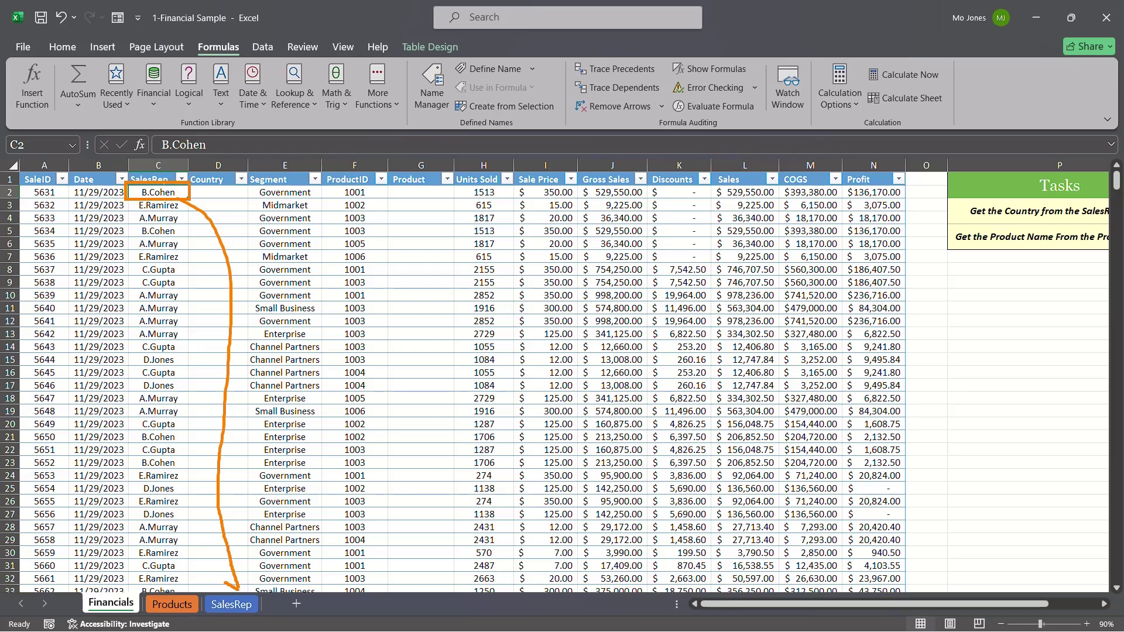
click(215, 189)
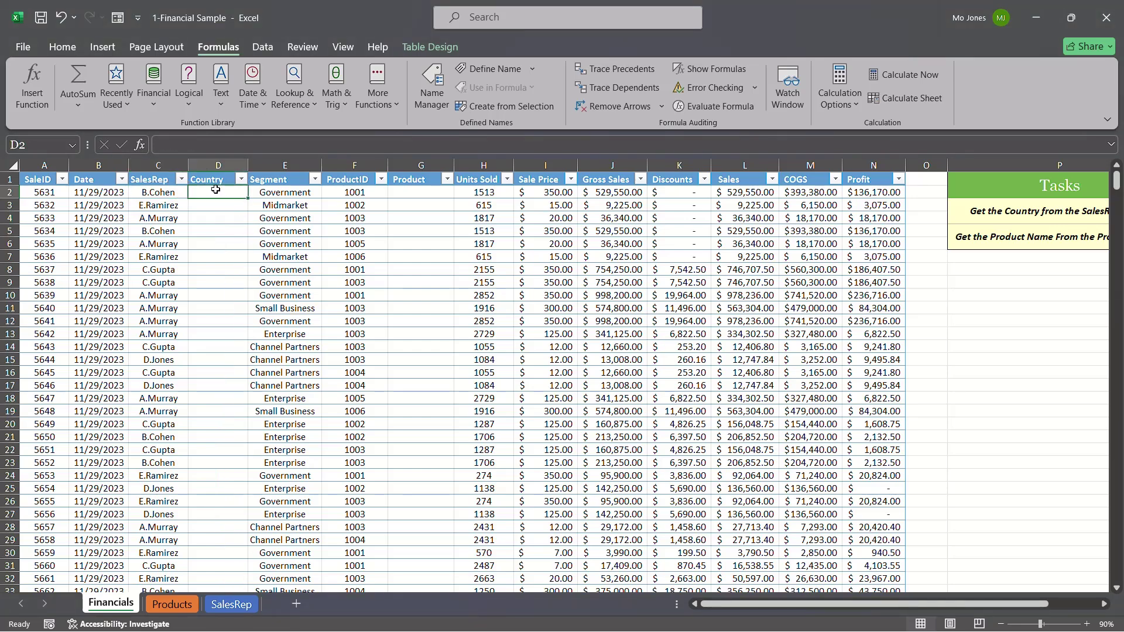
click(33, 91)
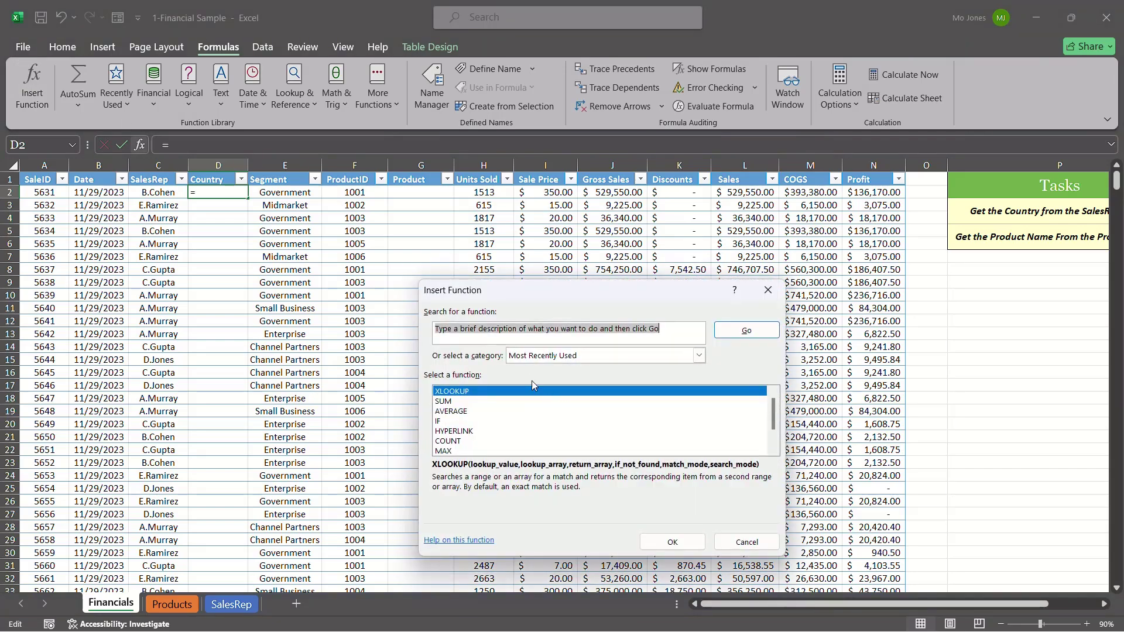
click(673, 542)
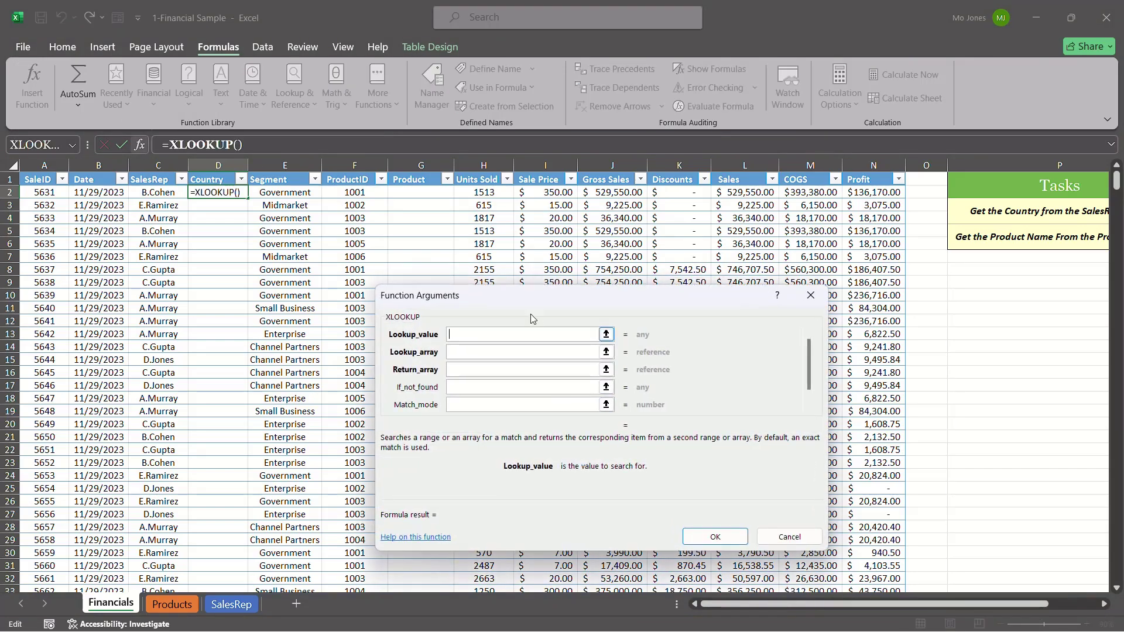
drag(528, 301, 416, 204)
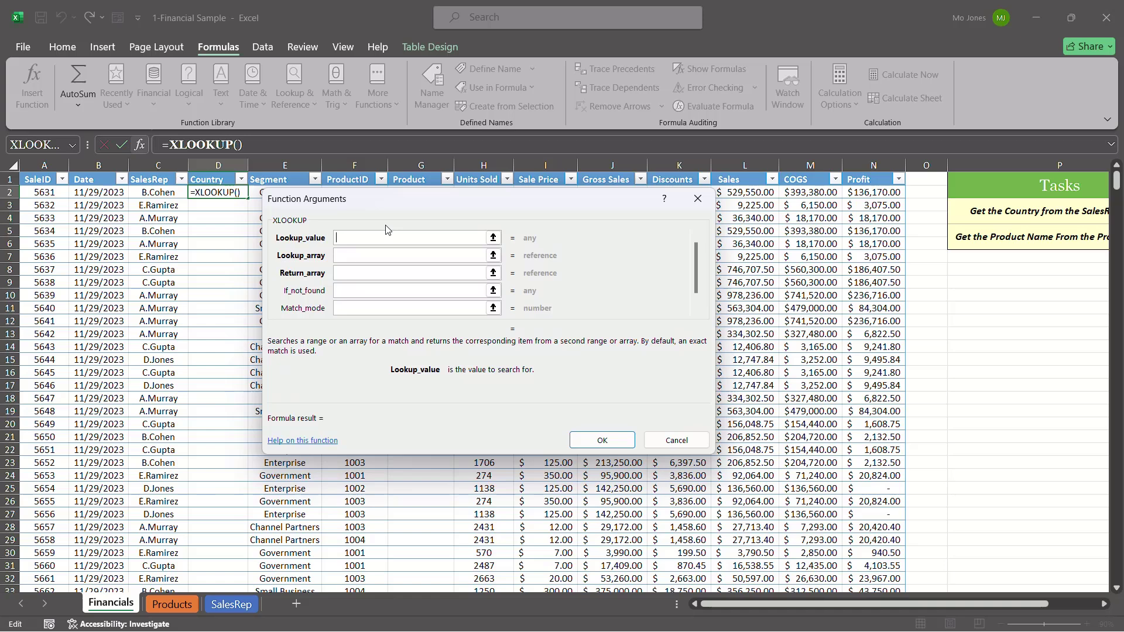
click(166, 194)
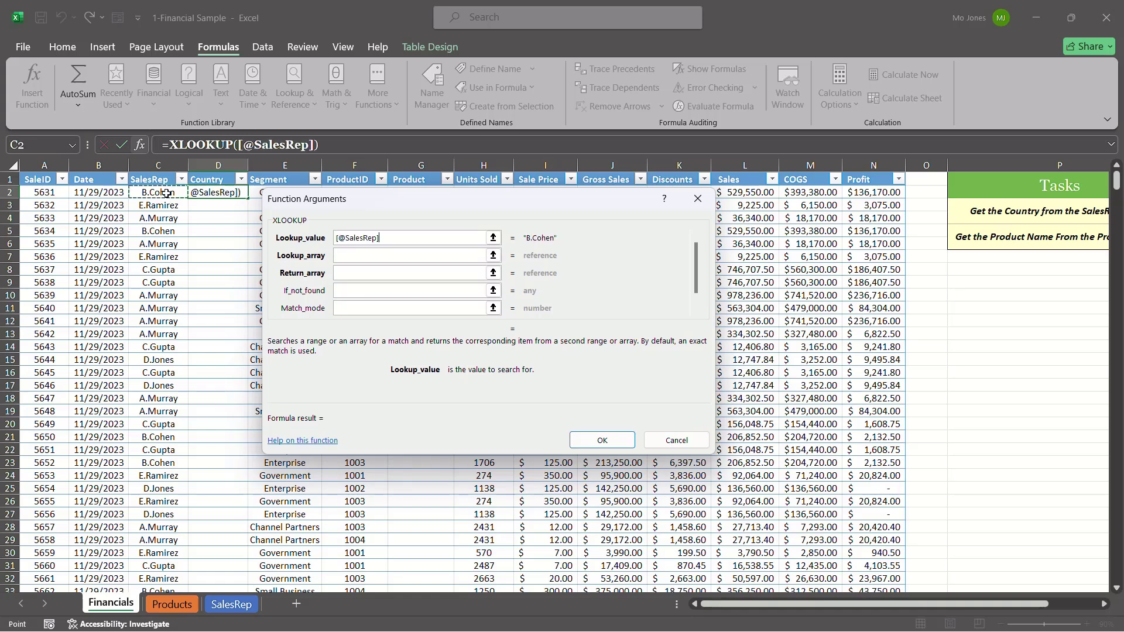
Set the XLOOKUP lookup array to the SalesRep table's SalesRep column, SalesRep[SalesRep].
click(364, 257)
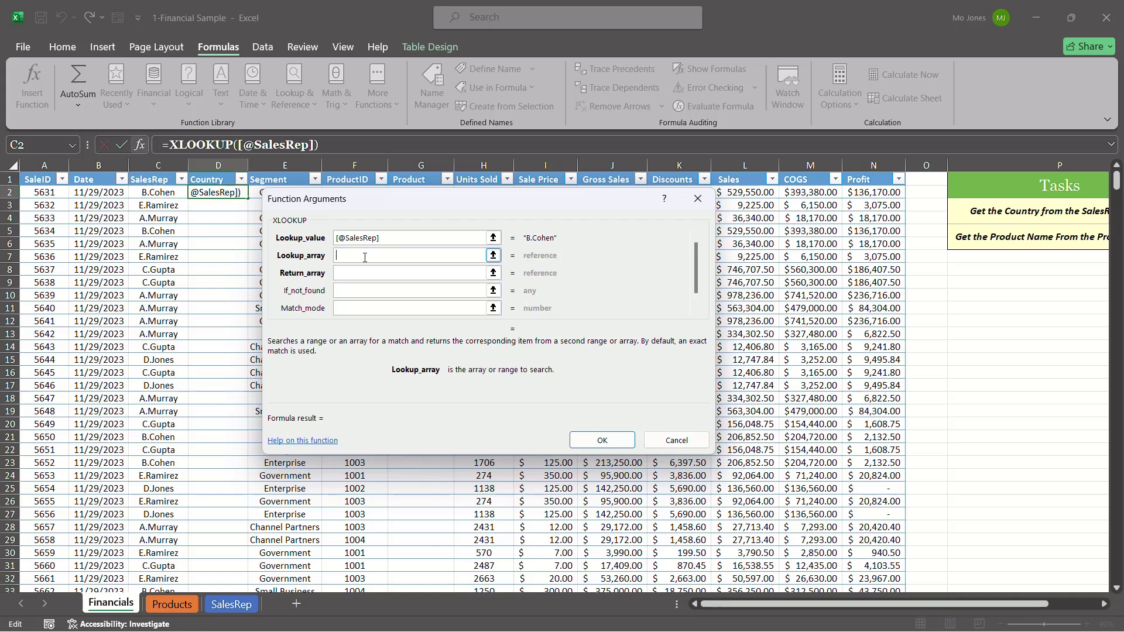
click(233, 605)
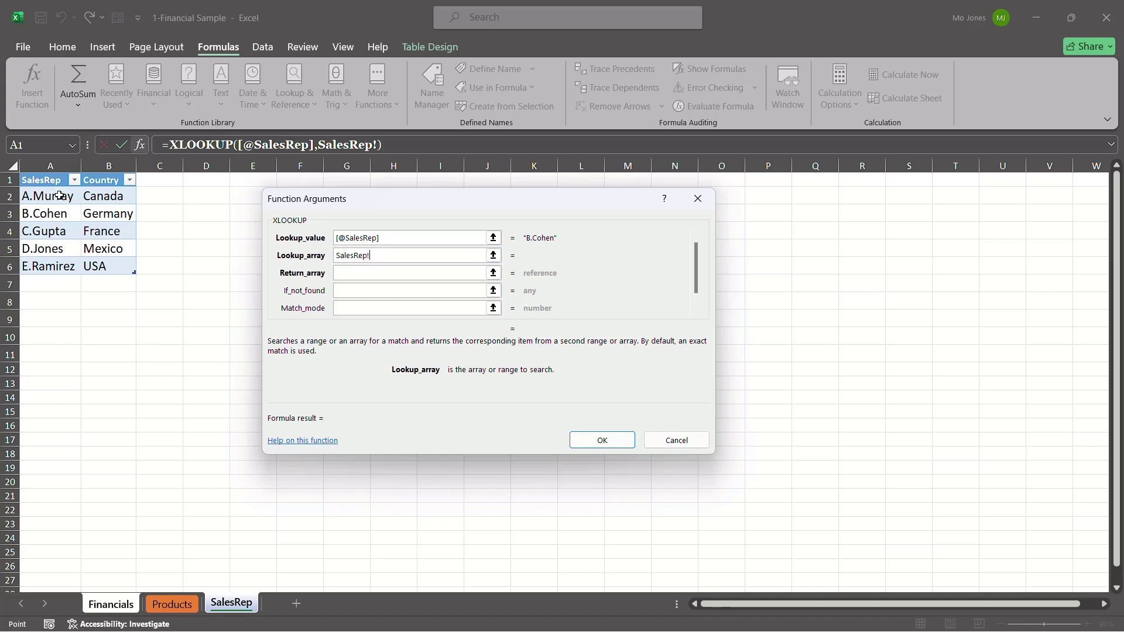
drag(62, 198, 62, 268)
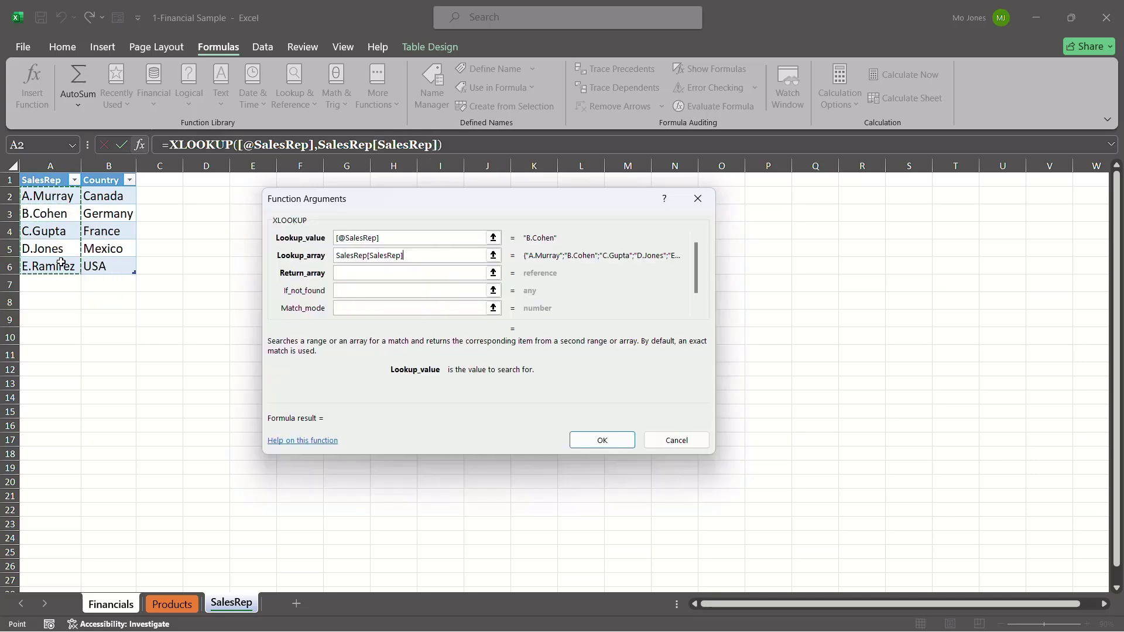
click(348, 258)
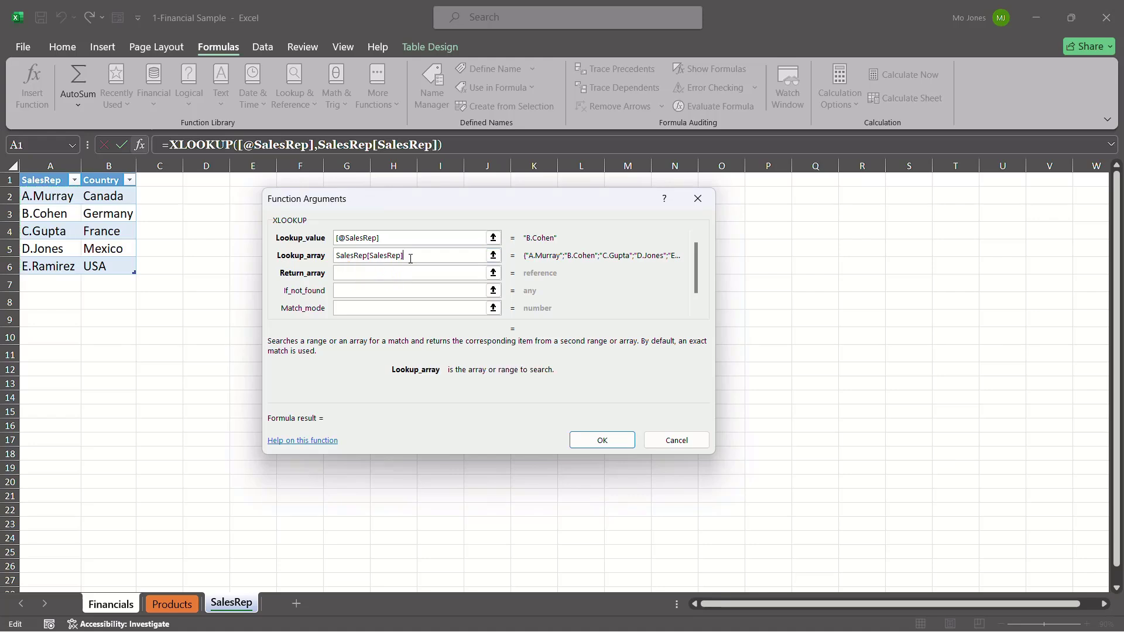
Set the return array to SalesRep[Country], apply the formula, and check the filled Country column.
click(352, 271)
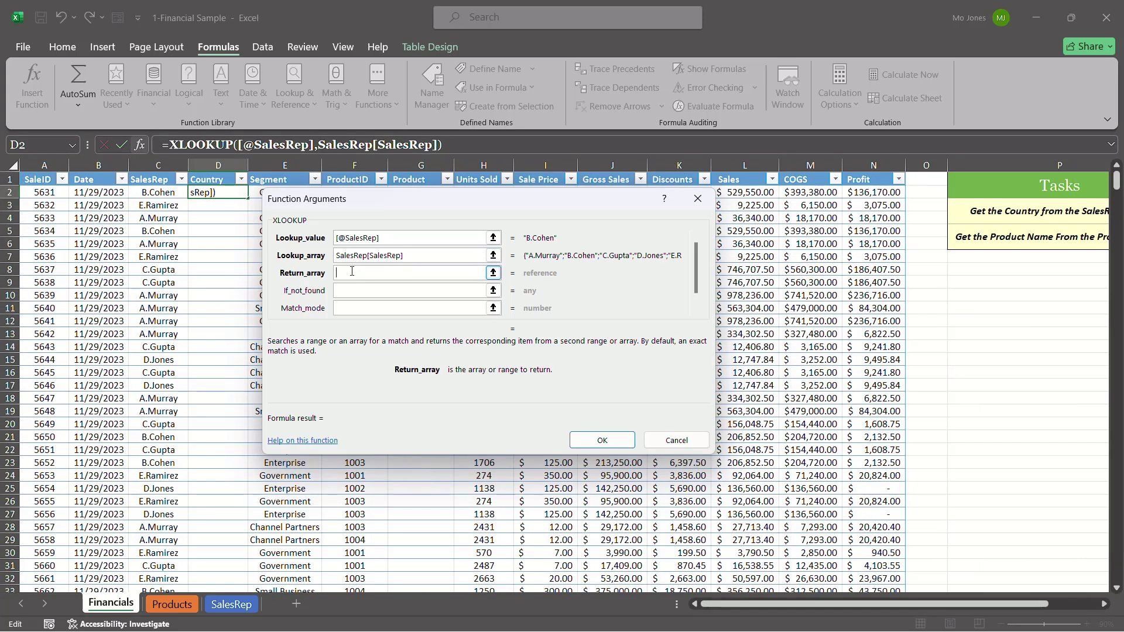
text(Sales)
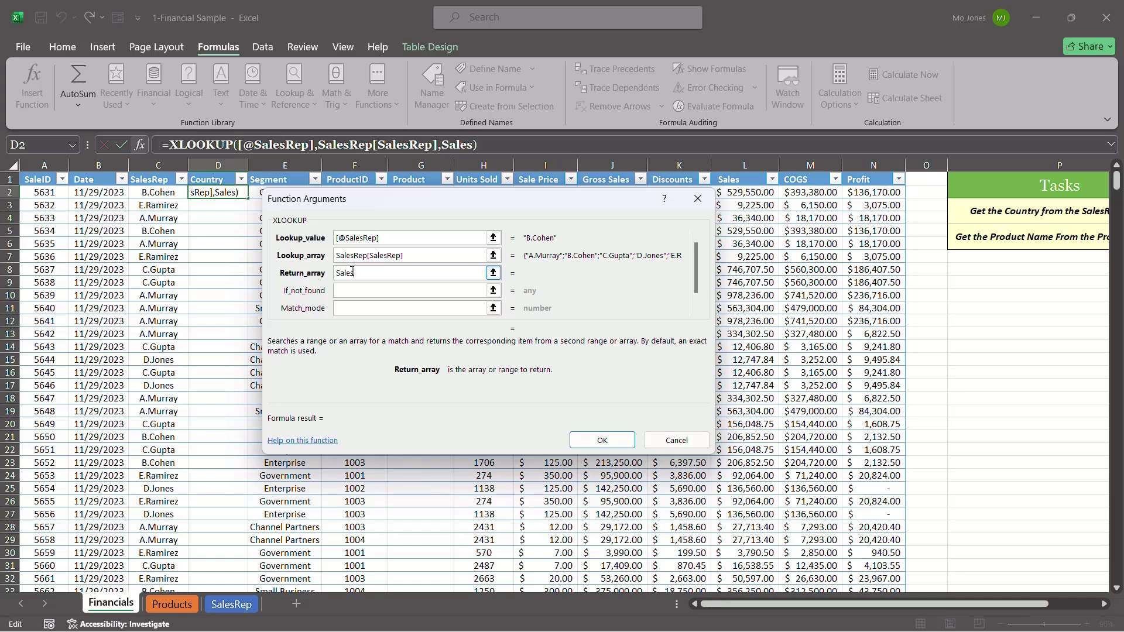
text(Rep)
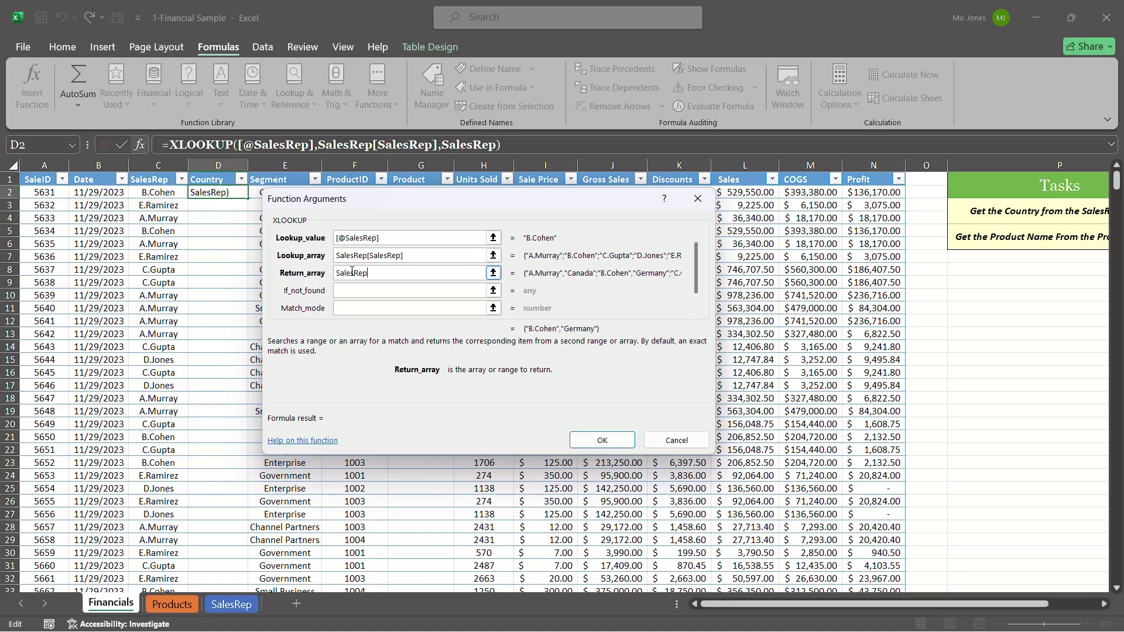
text([)
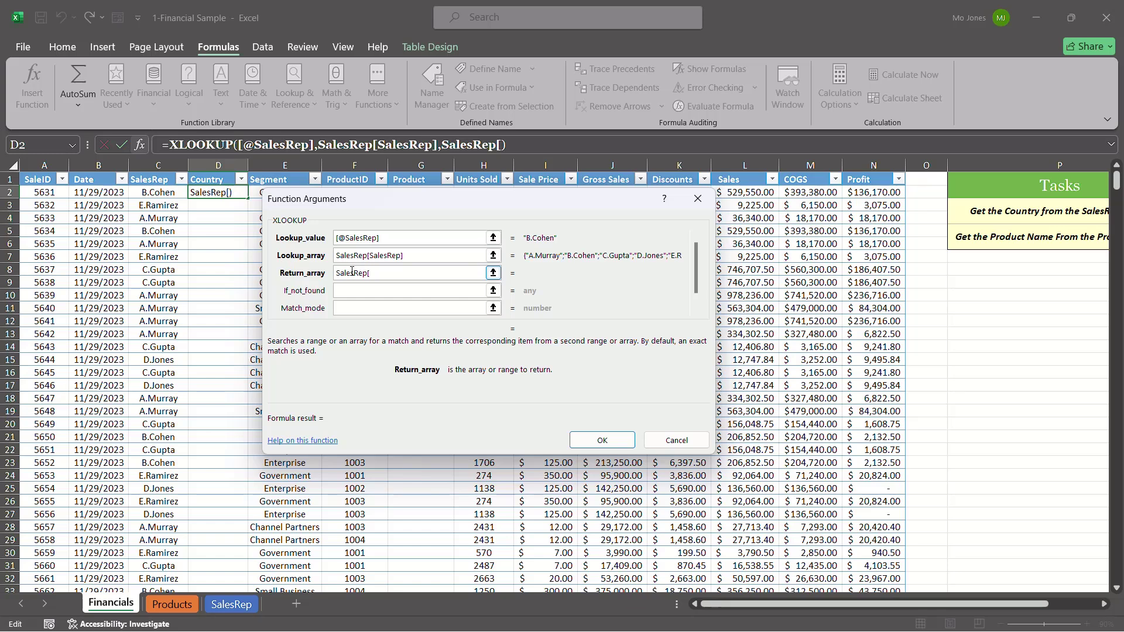
text(Country])
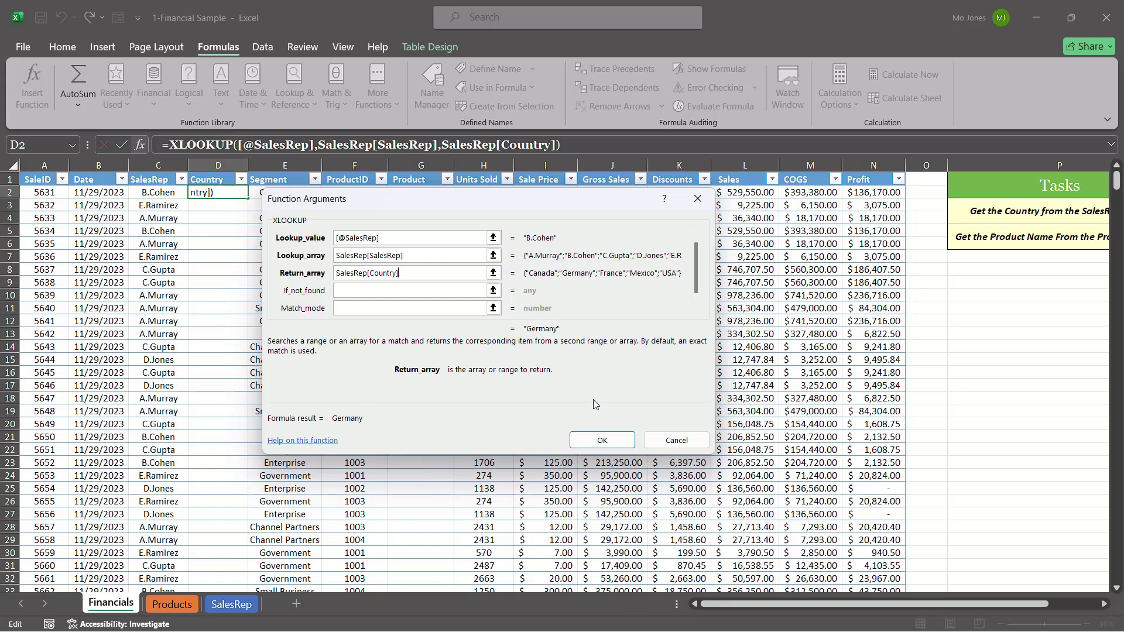
click(609, 441)
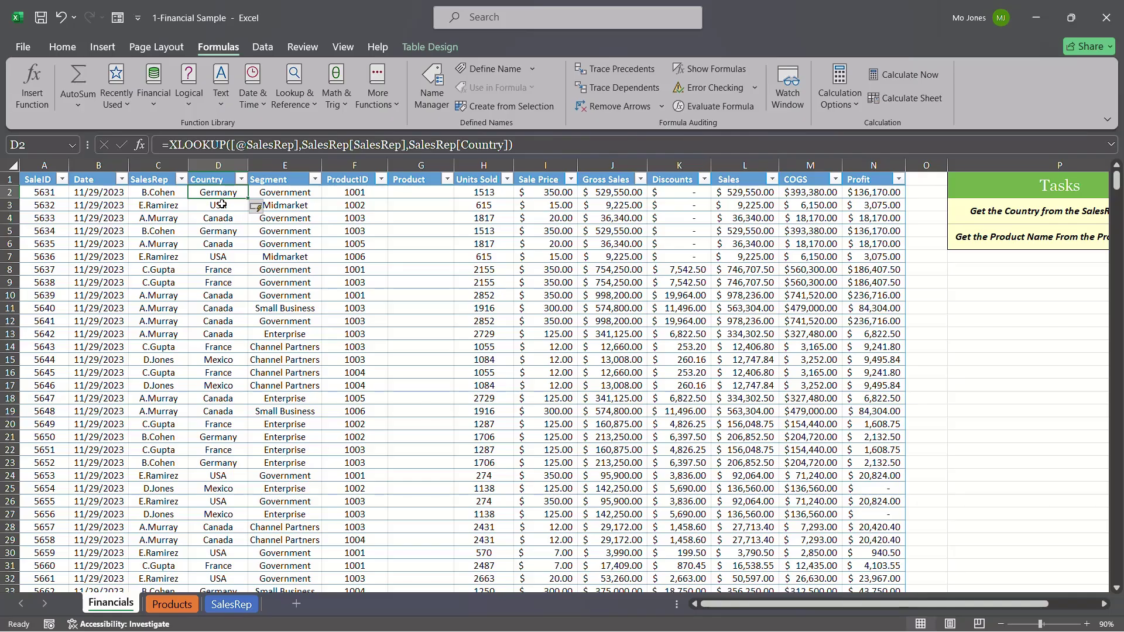
scroll(227, 269, down, 3)
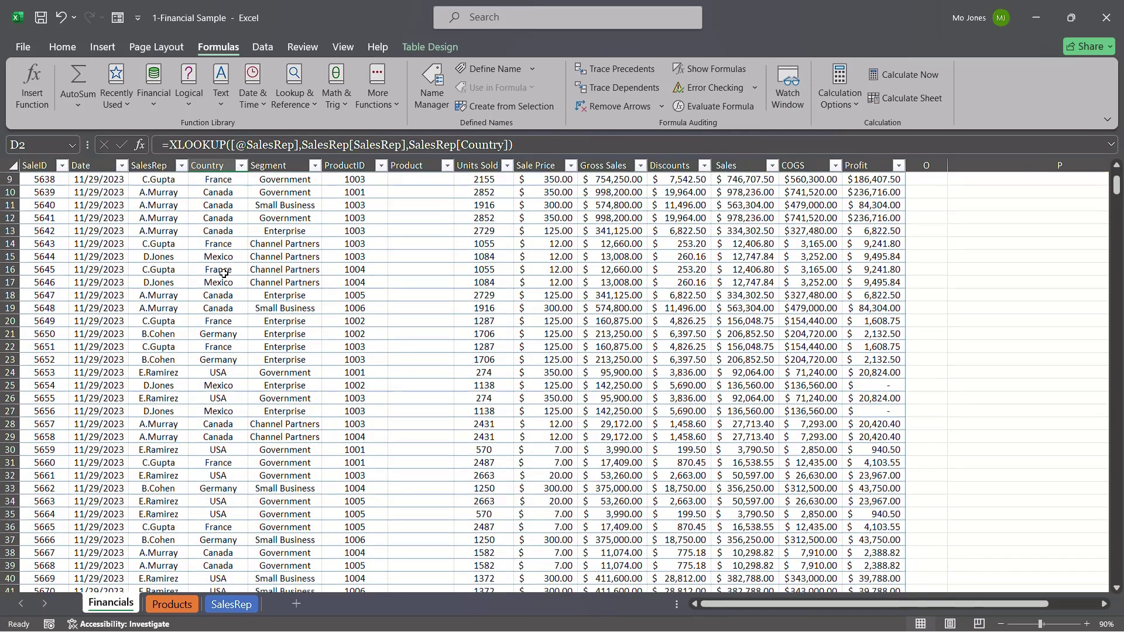
scroll(224, 274, down, 4)
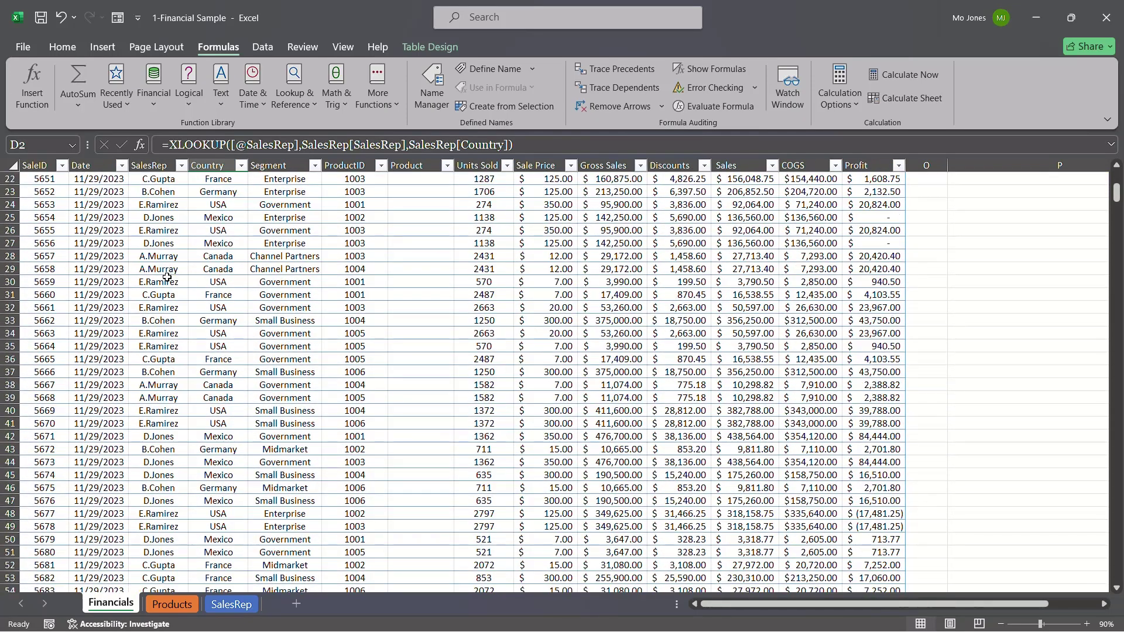
scroll(164, 280, up, 7)
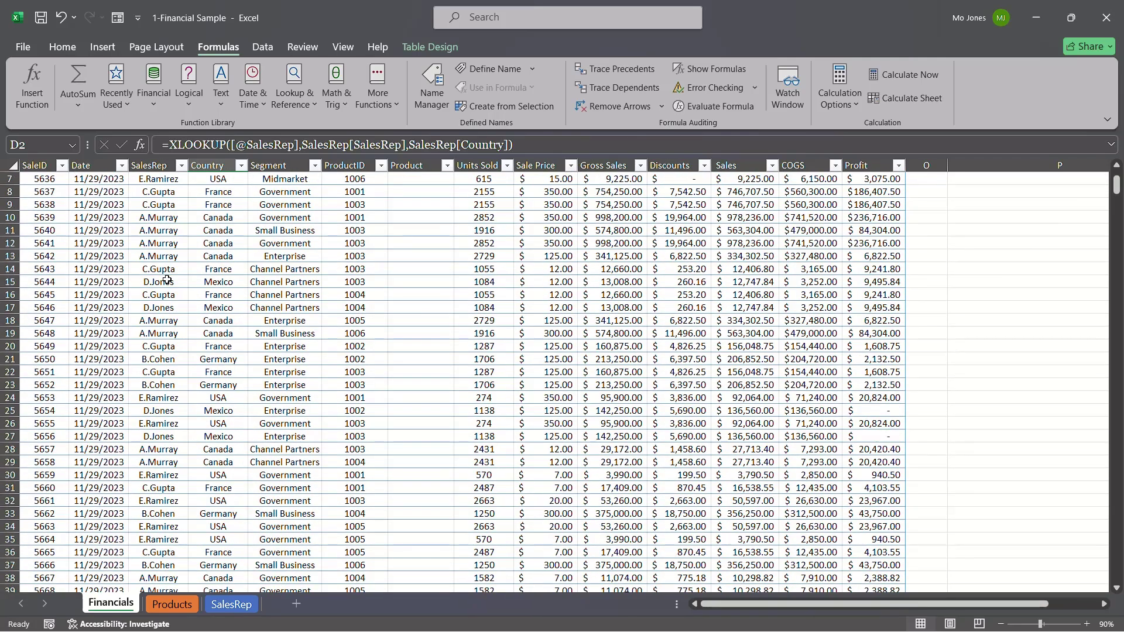
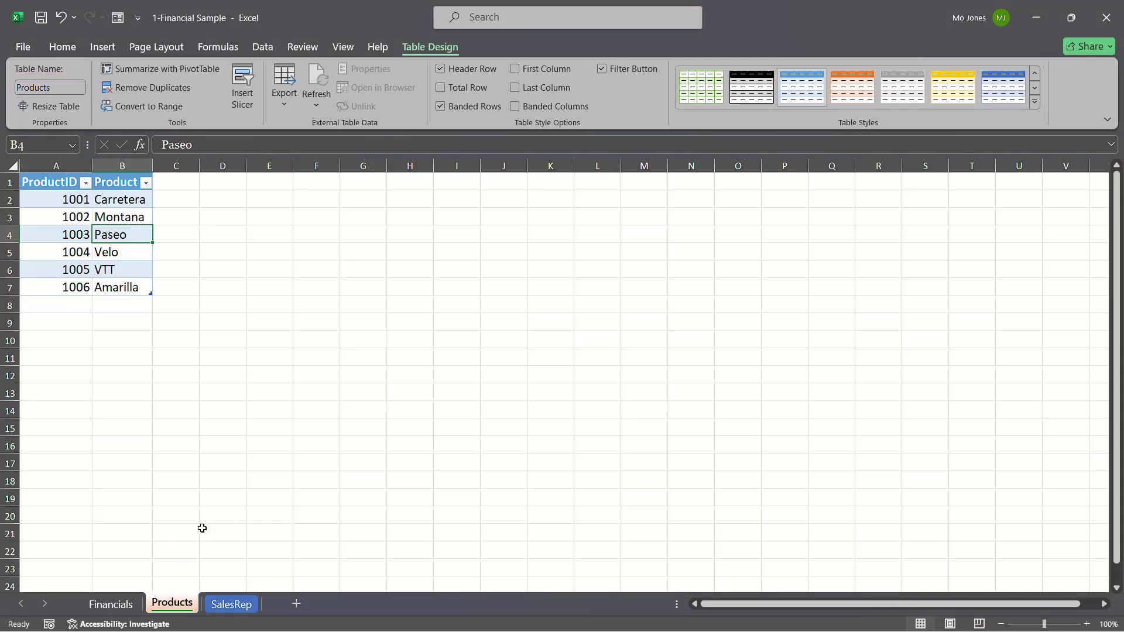
click(111, 605)
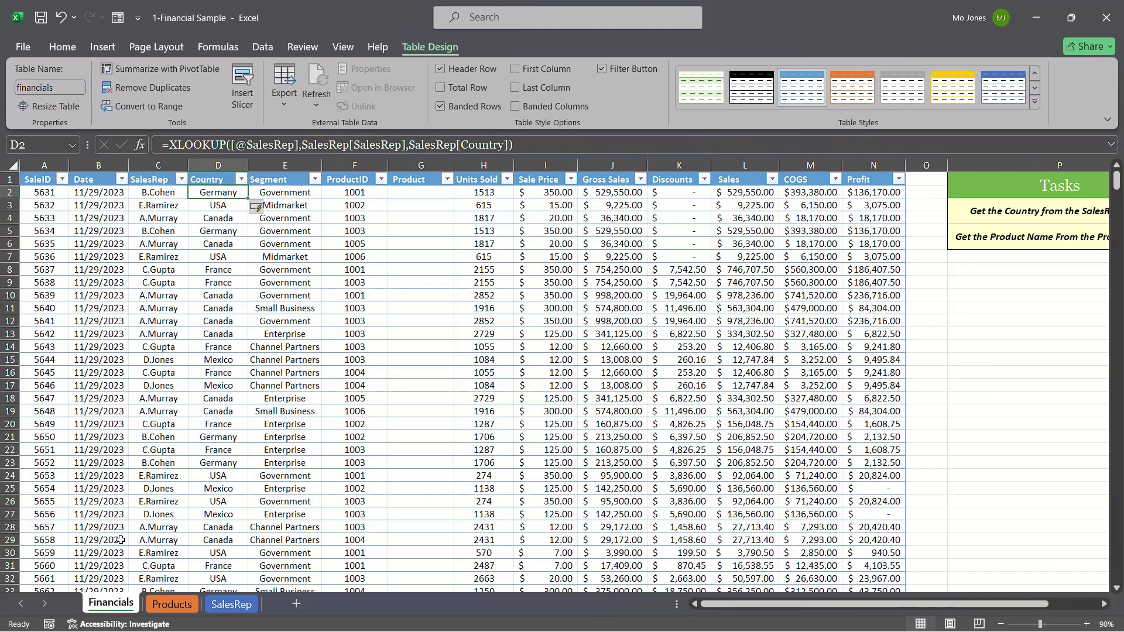
click(411, 195)
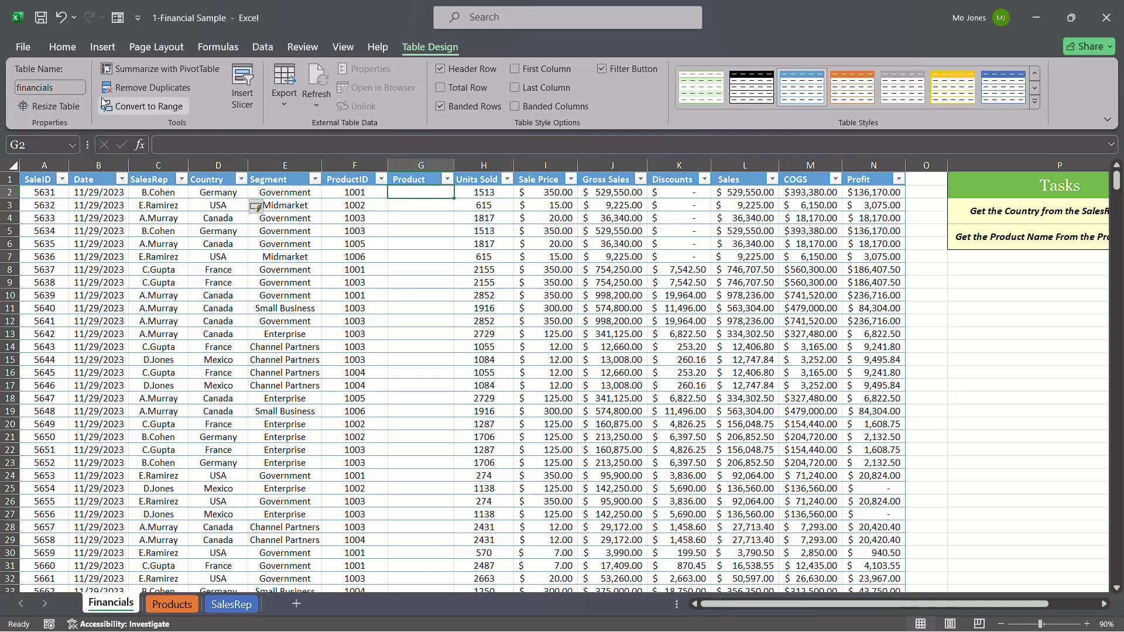
click(218, 47)
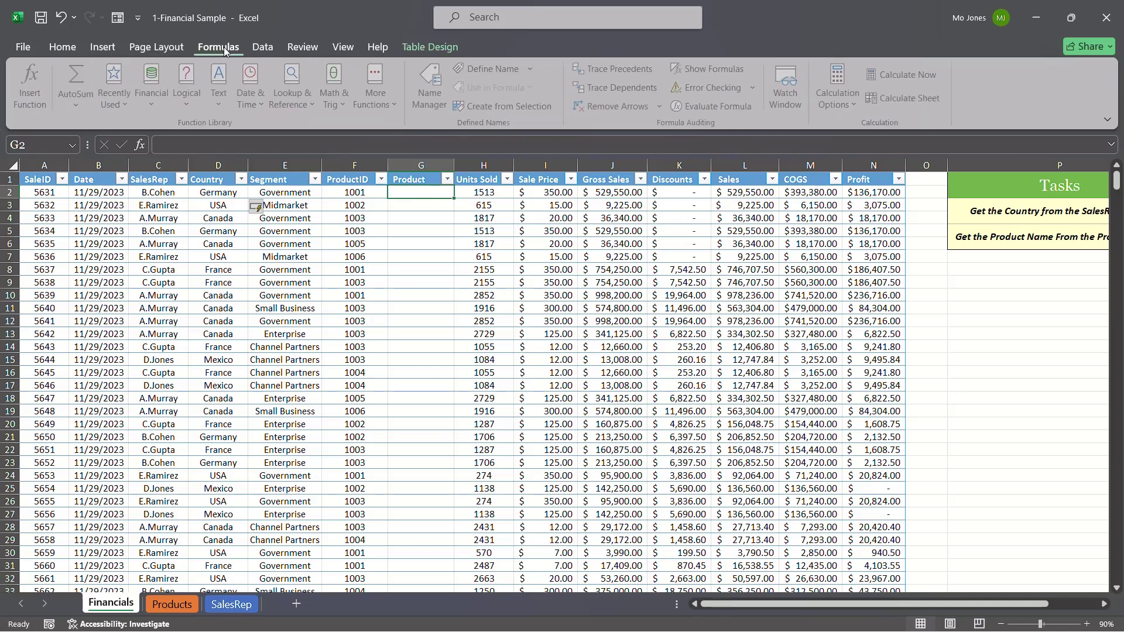
click(38, 80)
click(571, 447)
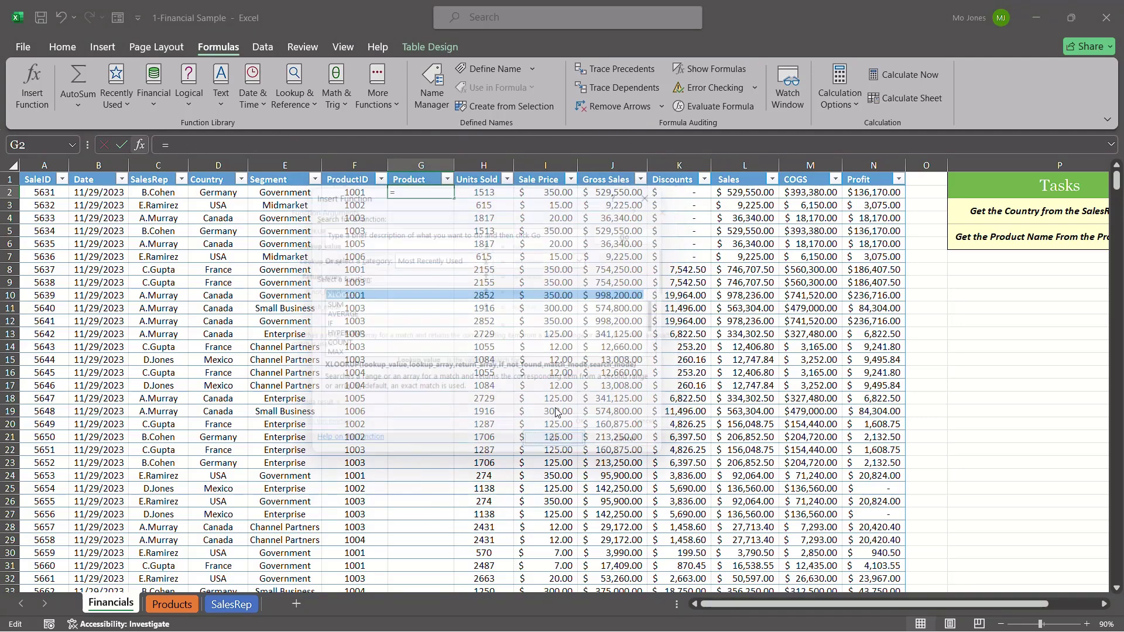
drag(494, 203, 621, 226)
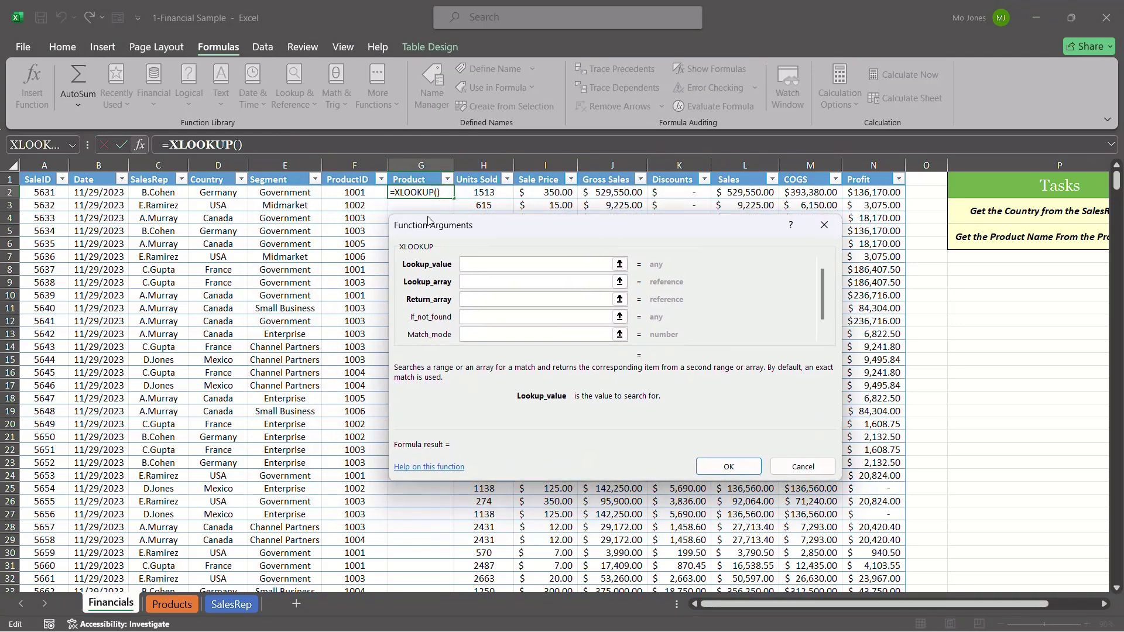
click(355, 192)
Set the lookup array of the Product formula to Products[productid].
click(494, 282)
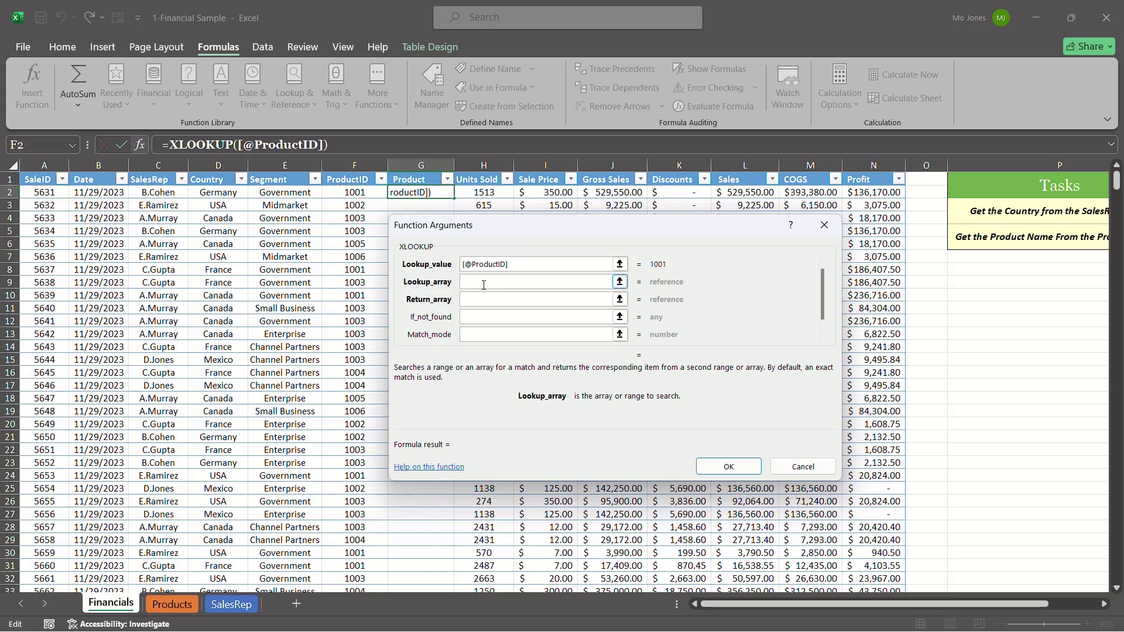
text(Produ)
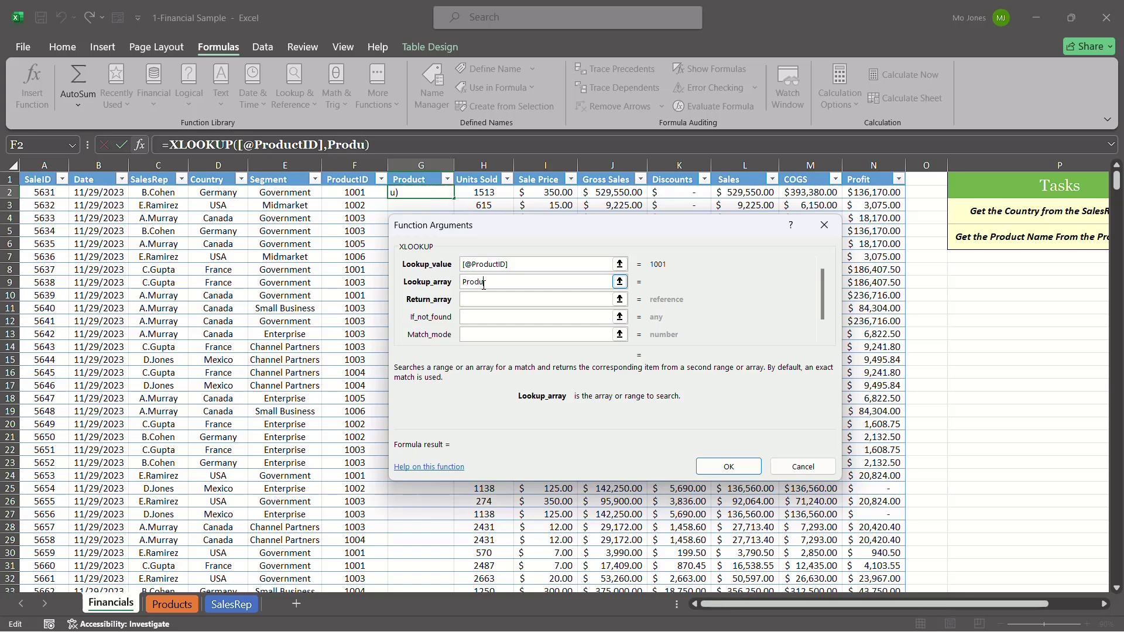
text(cts)
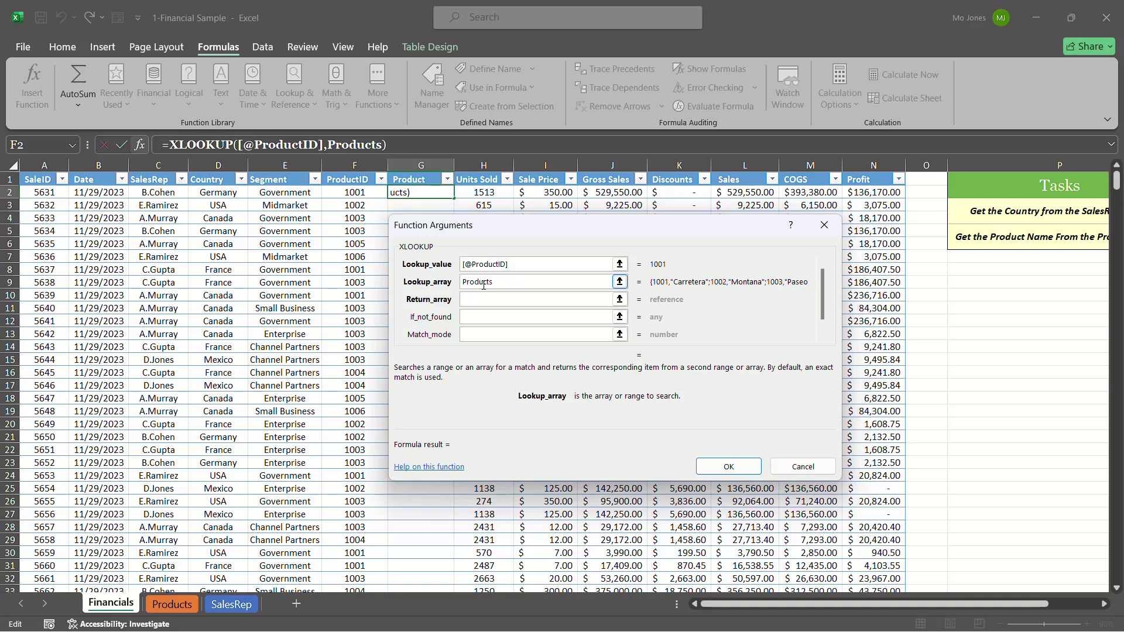
text([)
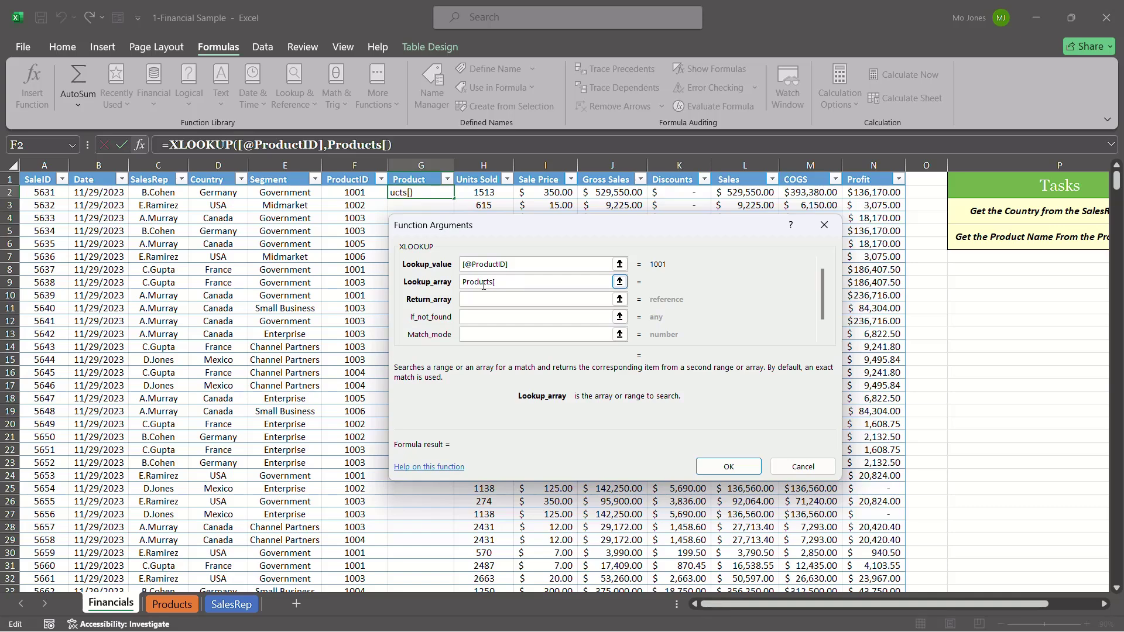
text(produtct)
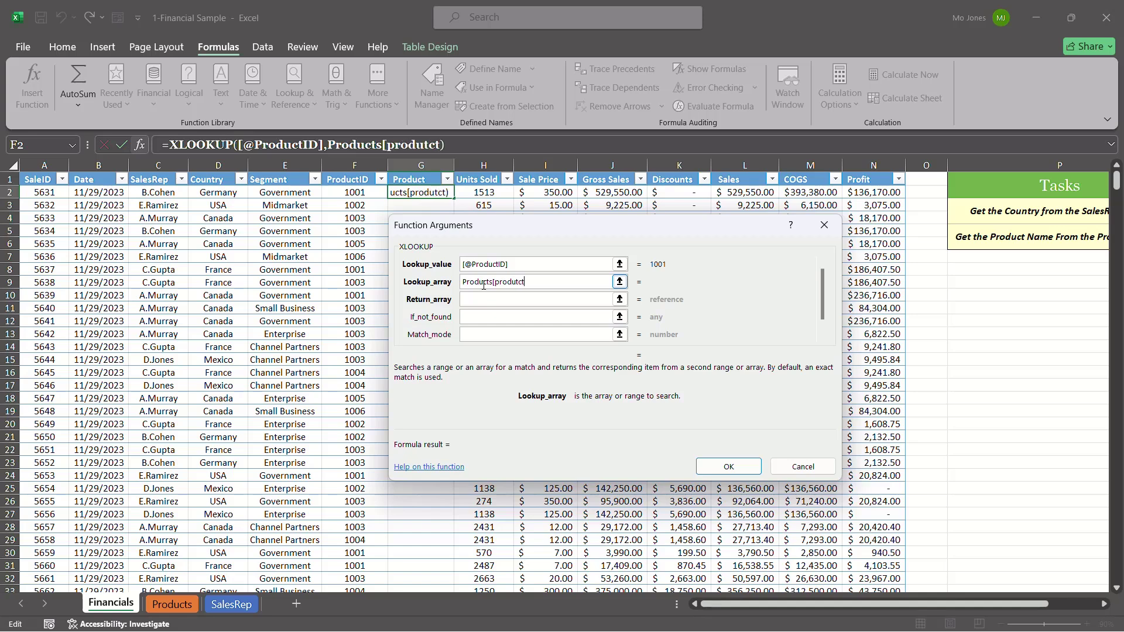
key(BackSpace)
key(BackSpace)
key(BackSpace)
text(ctid])
Set the return array to Products[Product] and apply the formula to the Product column.
click(496, 299)
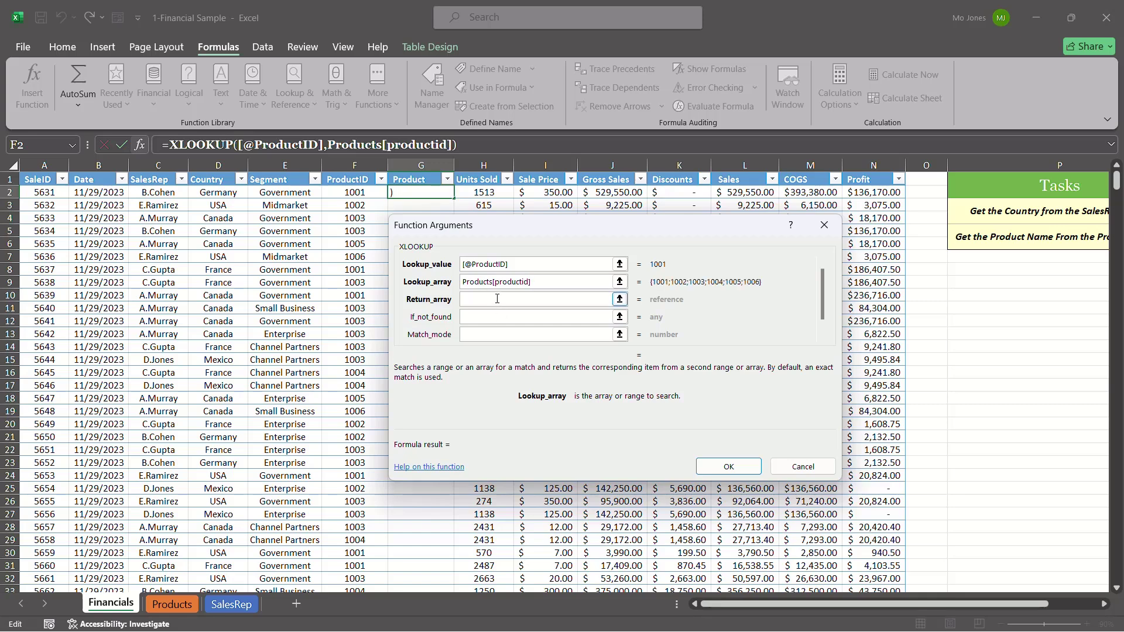
text(Pro)
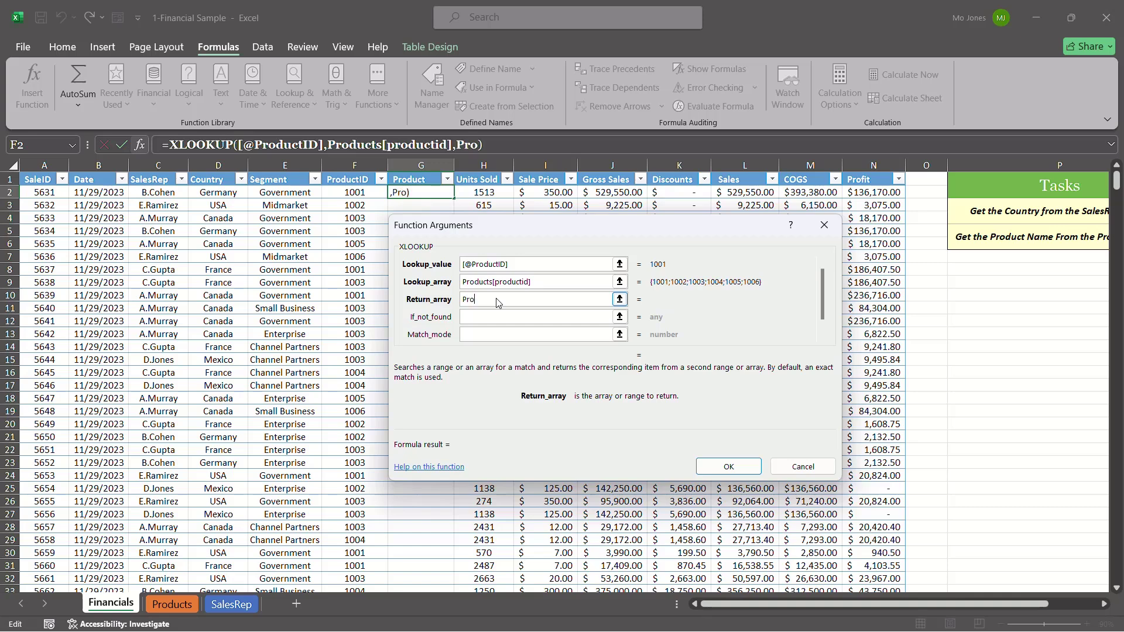
text(ducts)
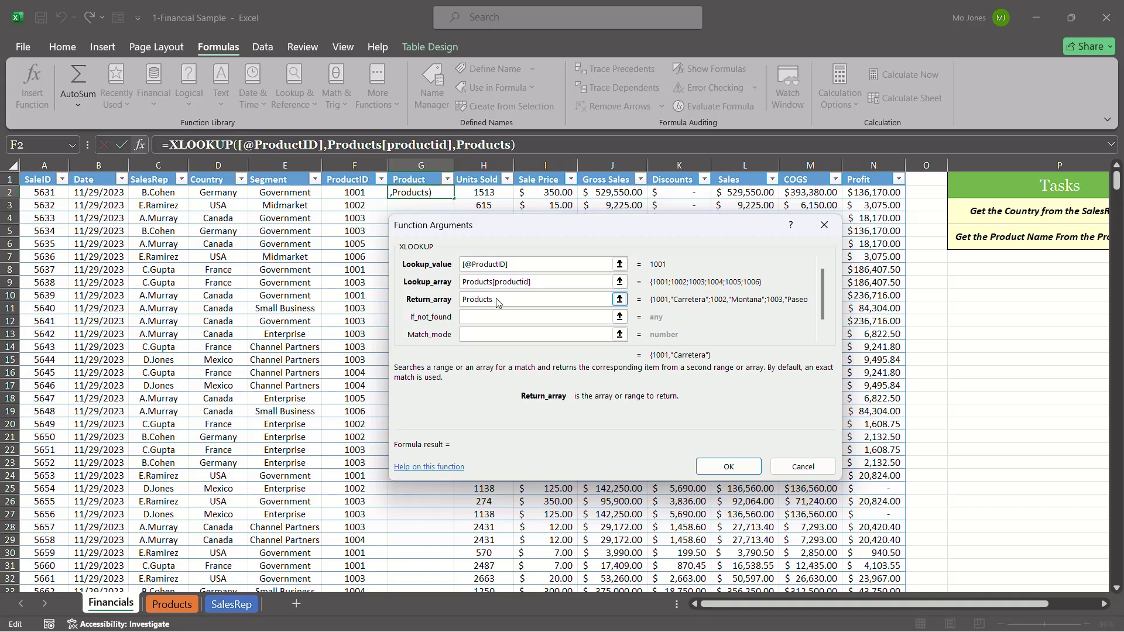
text([)
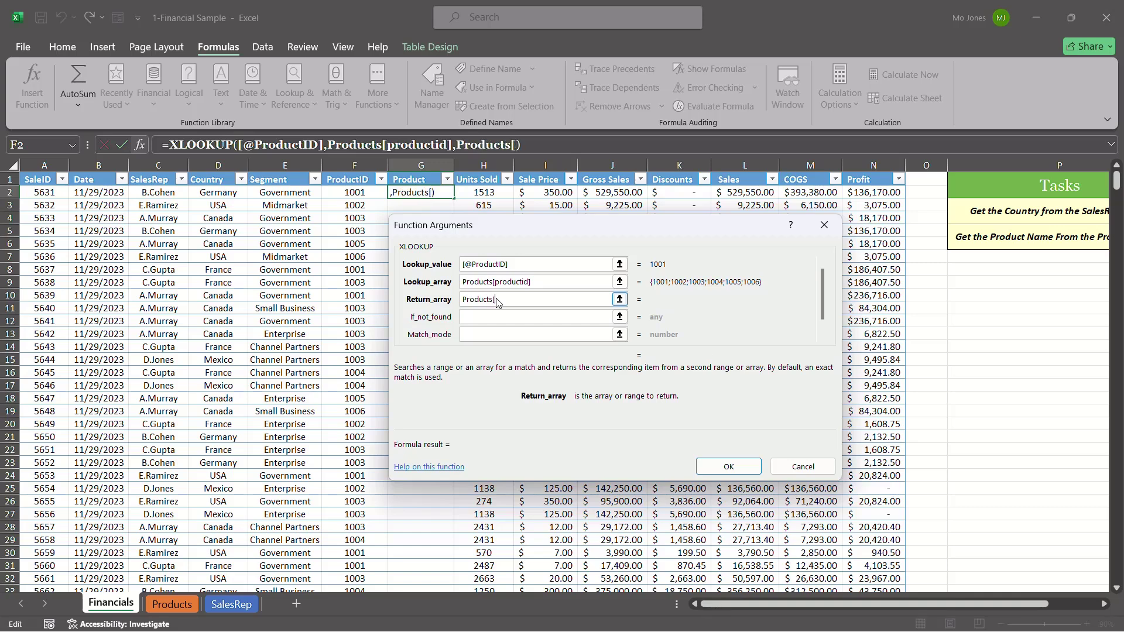
text(Product])
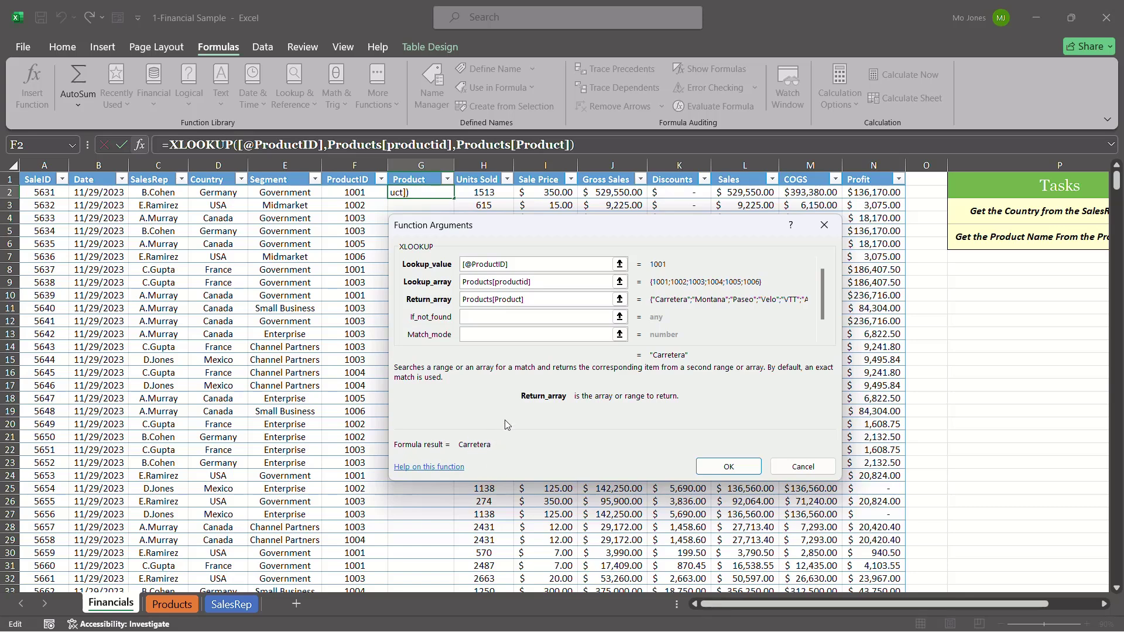
click(728, 468)
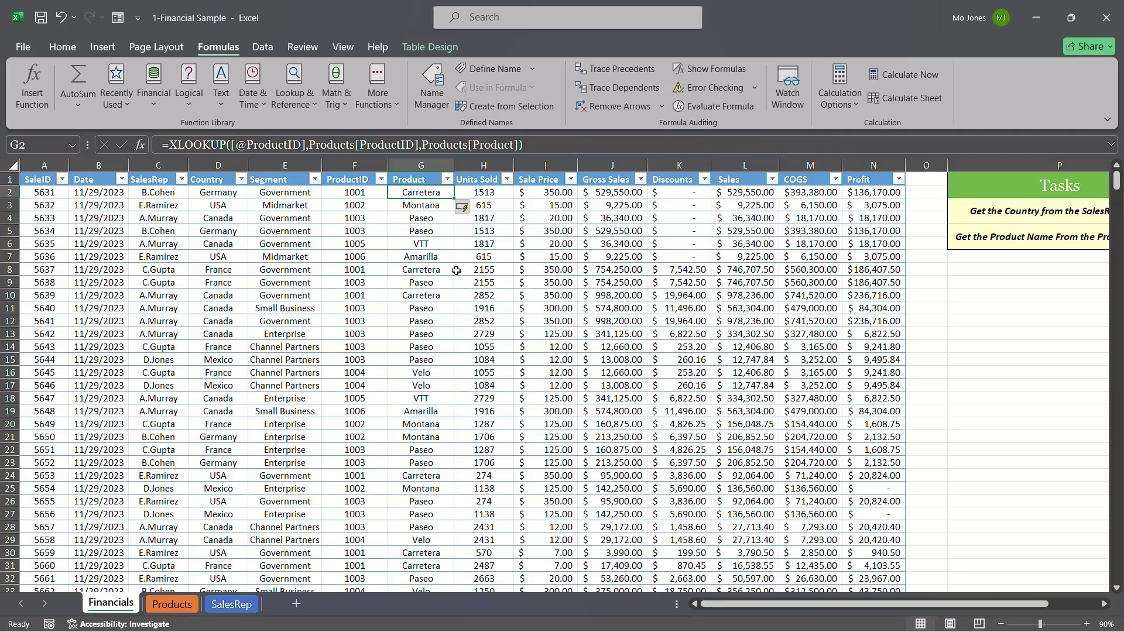
click(291, 232)
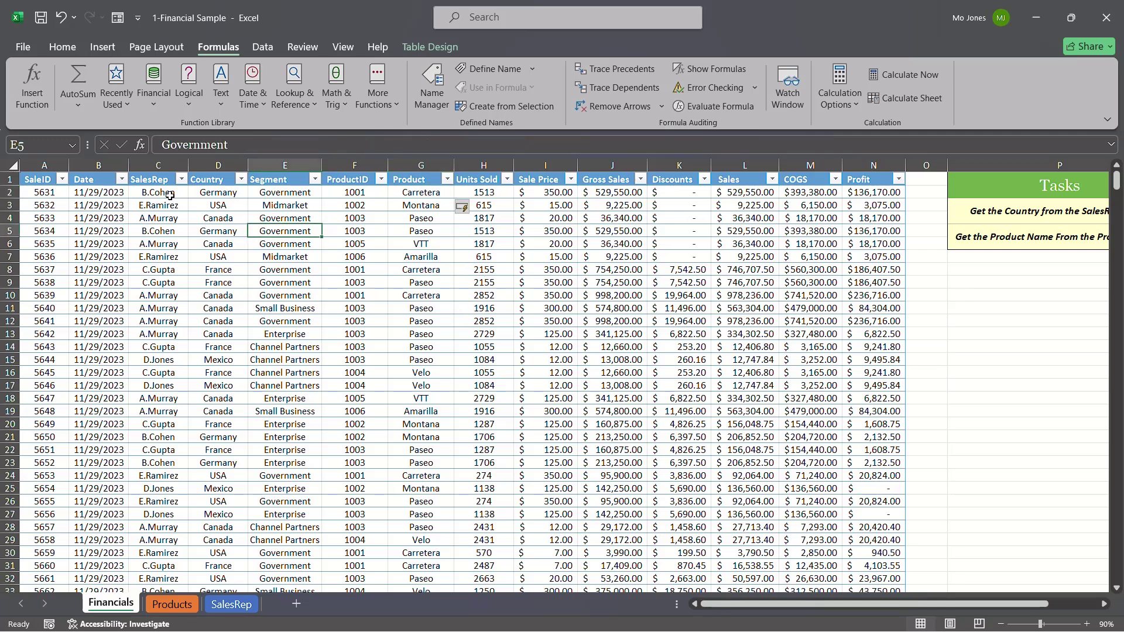